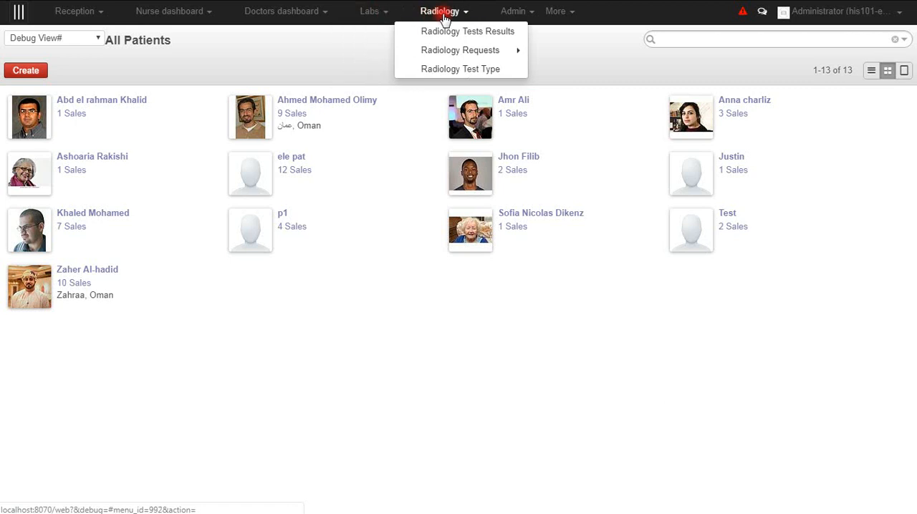
- Open the last patient's record from the All Patients list in edit mode
left_click(356, 67)
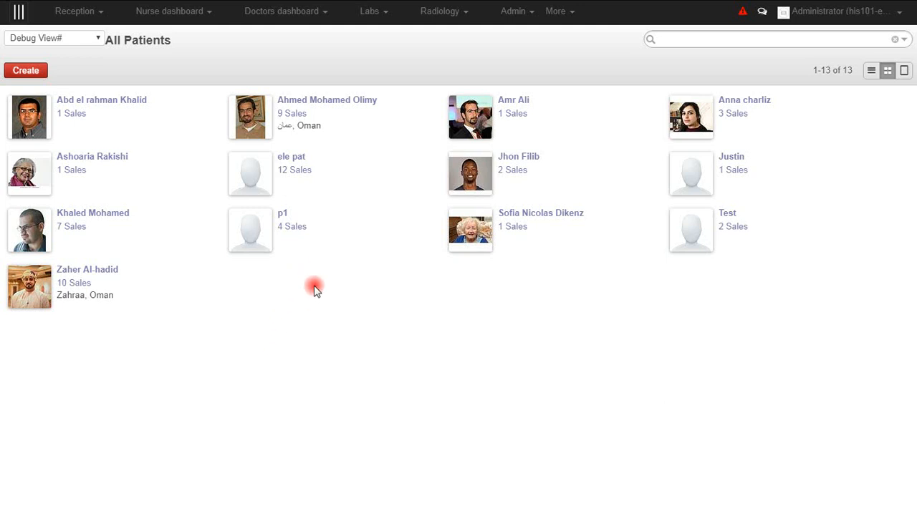
left_click(59, 20)
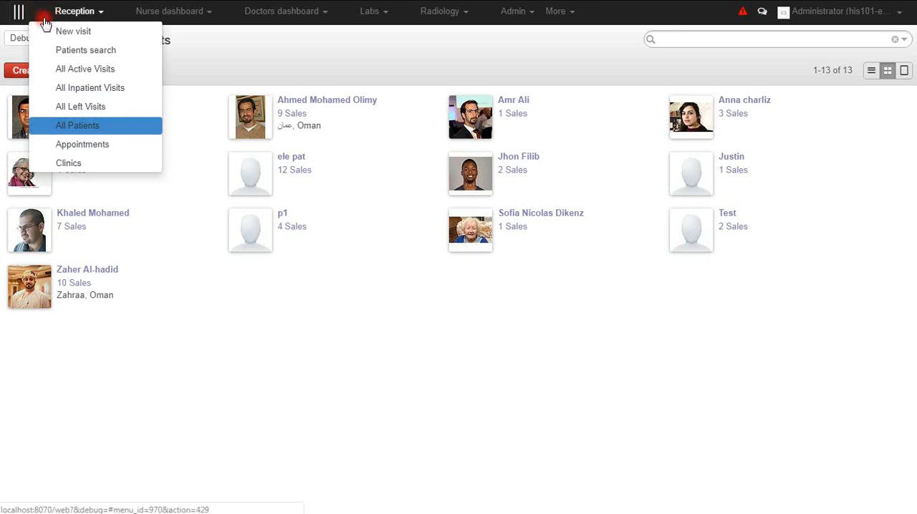
left_click(94, 129)
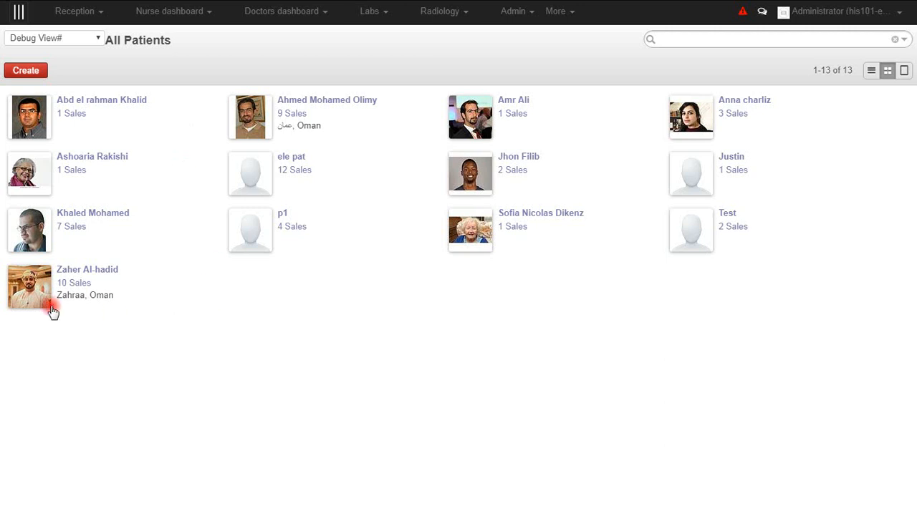
left_click(28, 283)
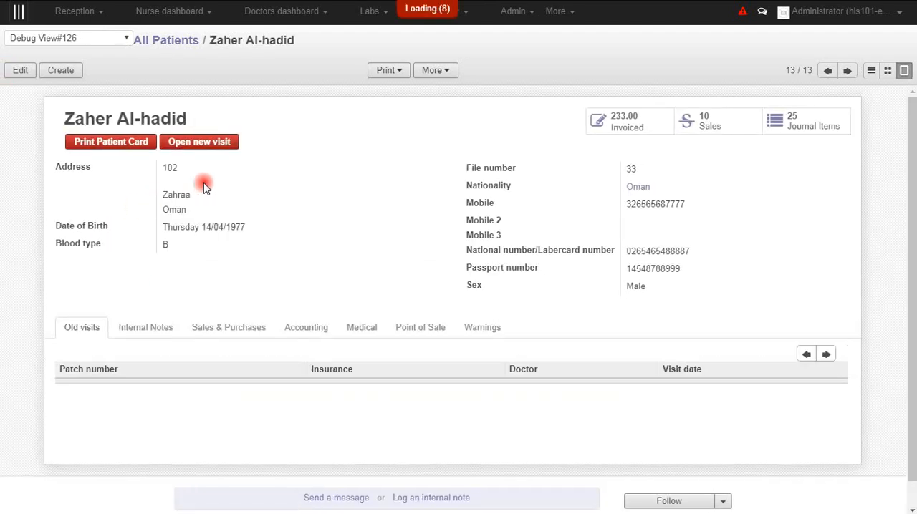
left_click(21, 71)
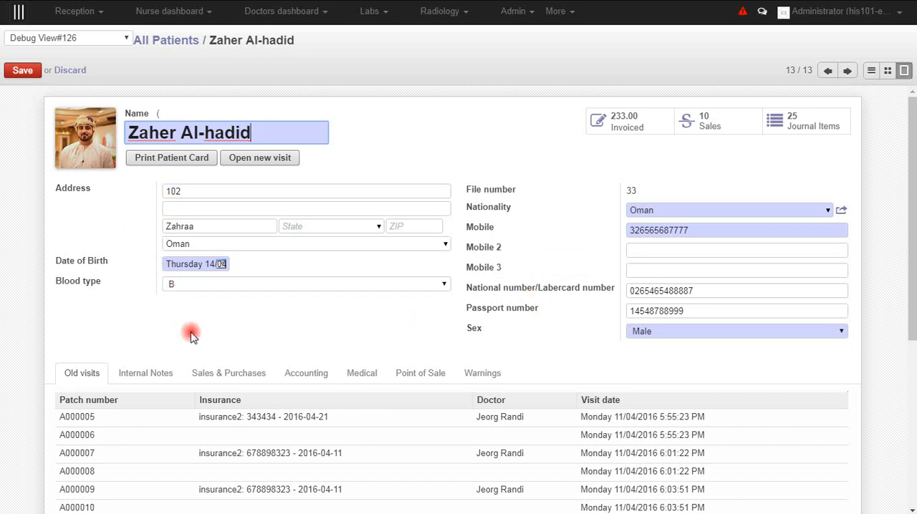
left_click(182, 287)
left_click(132, 308)
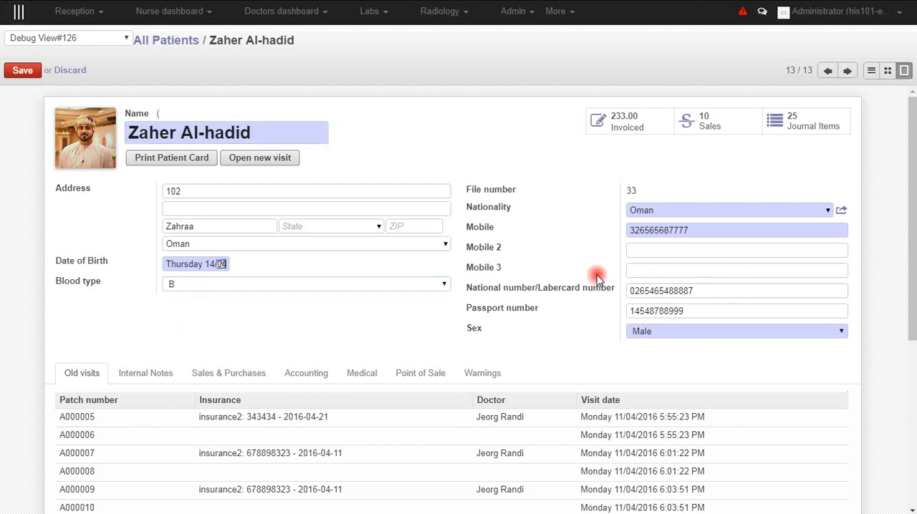
- Examine the patient's personal details and the full list of old visits, and return to the All Patients list
scroll(80, 289, "down", 3)
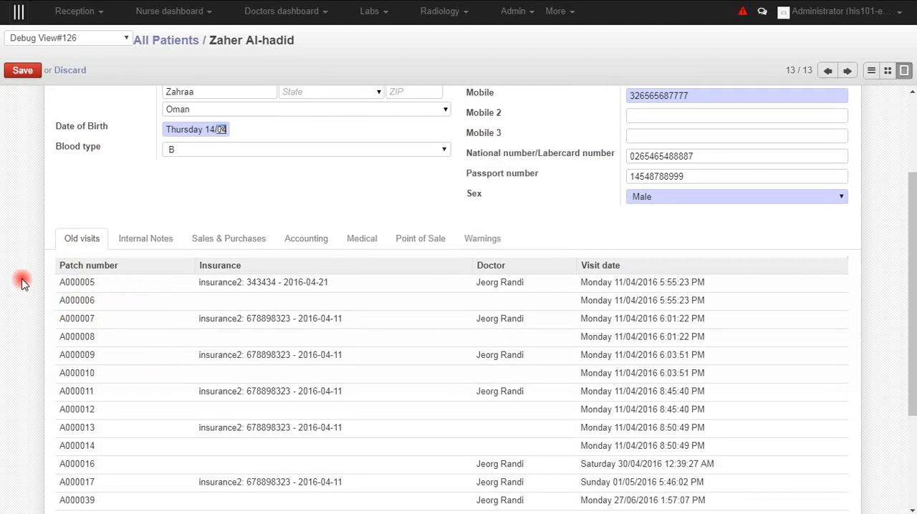
scroll(22, 256, "up", 3)
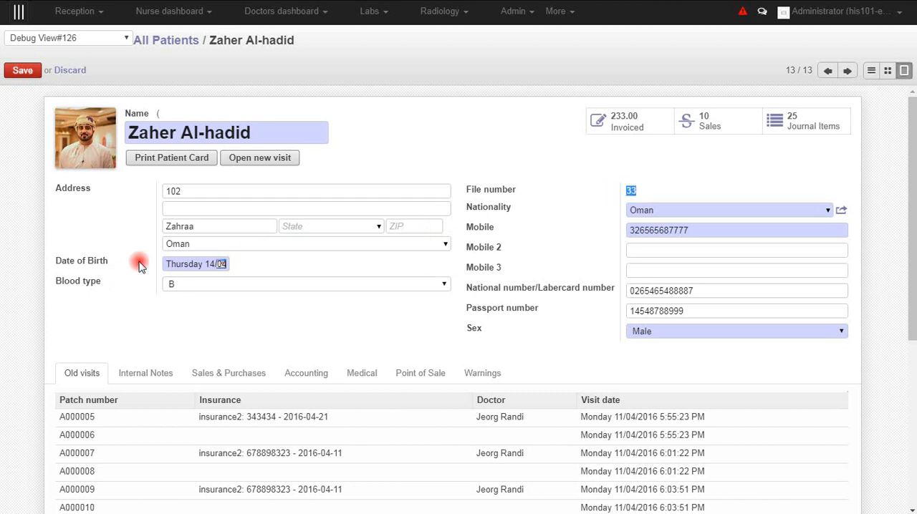
scroll(22, 290, "down", 1)
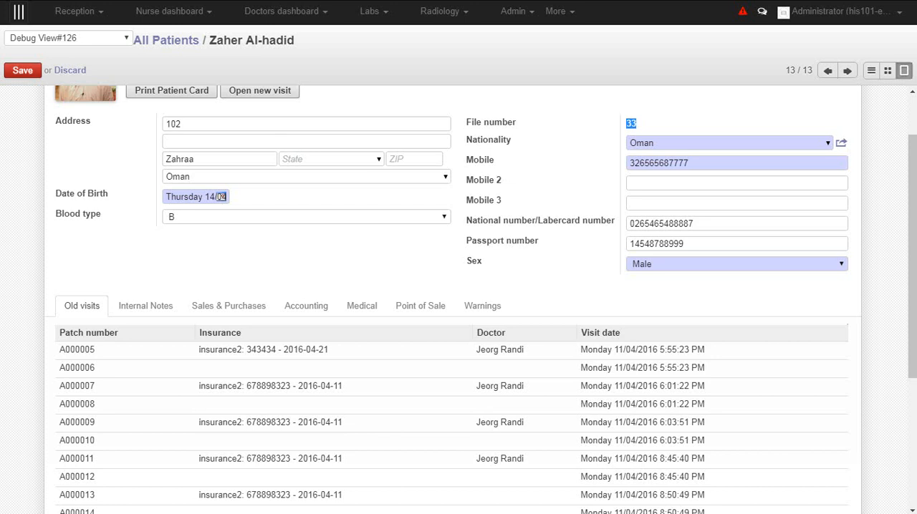
scroll(21, 362, "down", 1)
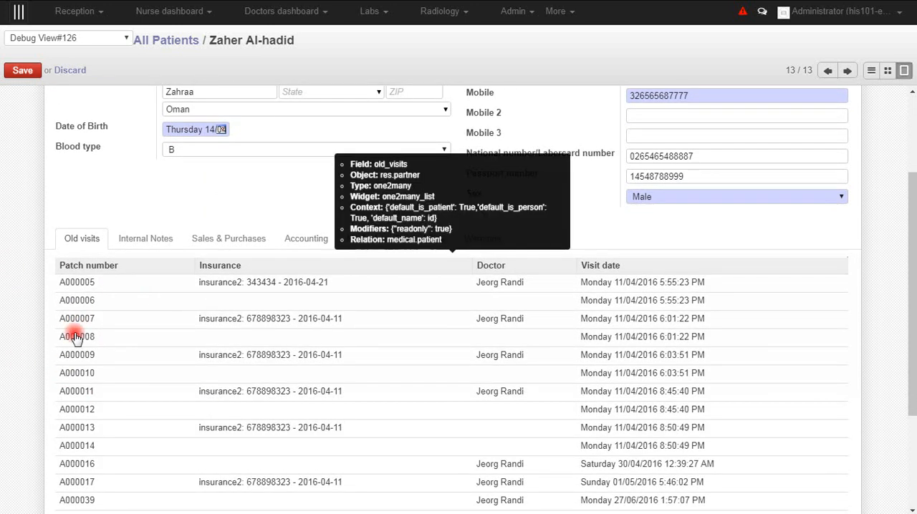
scroll(75, 352, "down", 1)
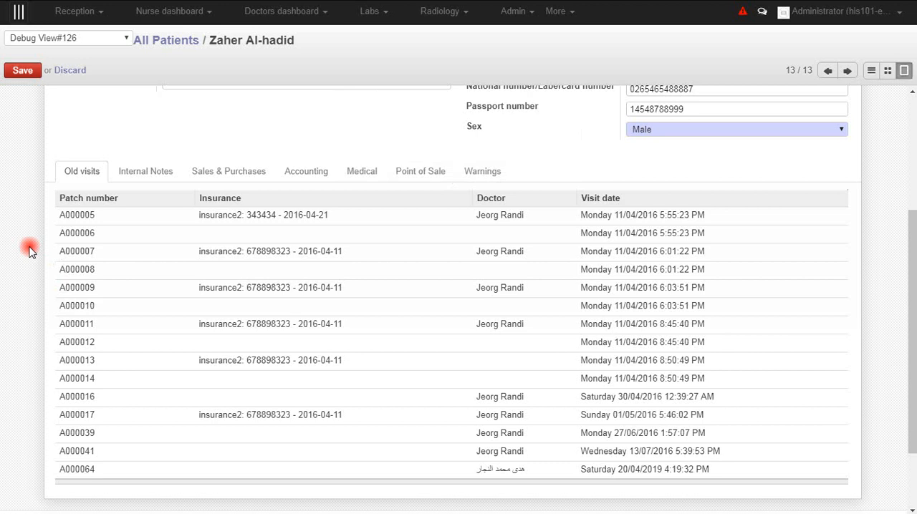
scroll(28, 250, "up", 3)
scroll(93, 261, "down", 4)
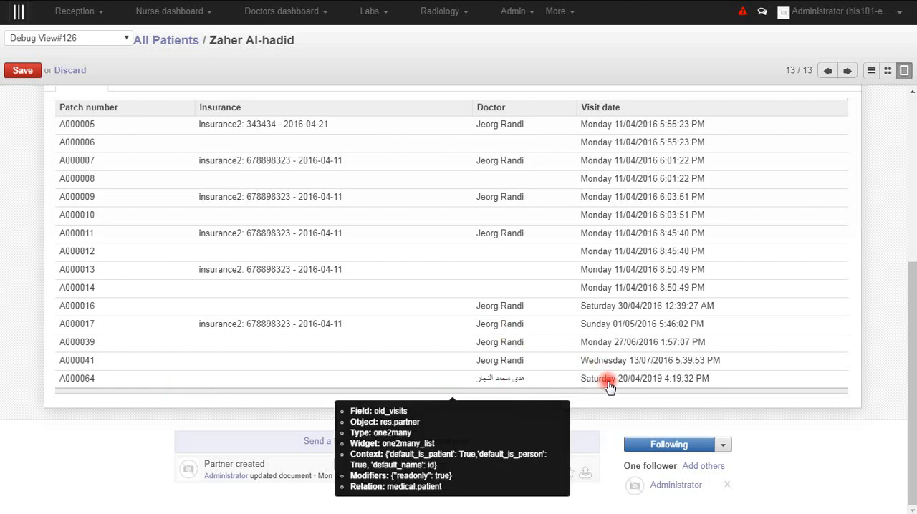
left_click(646, 383)
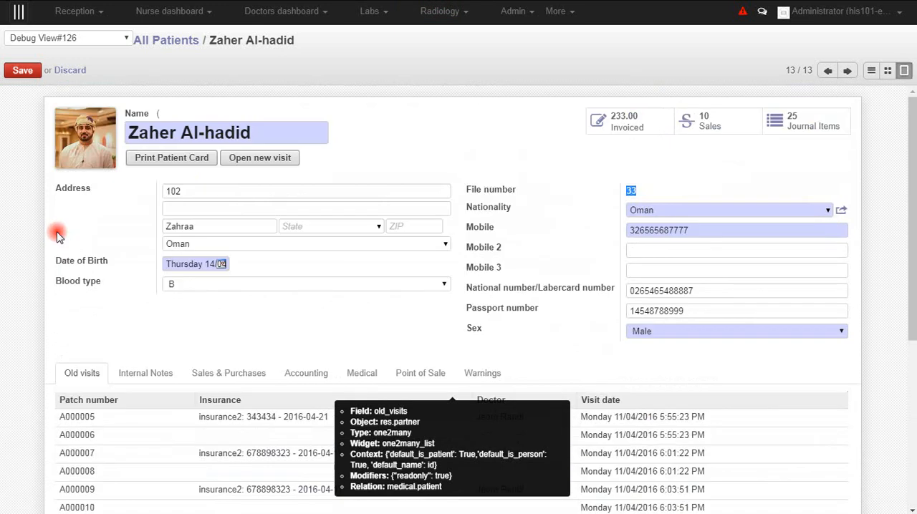
left_click(154, 41)
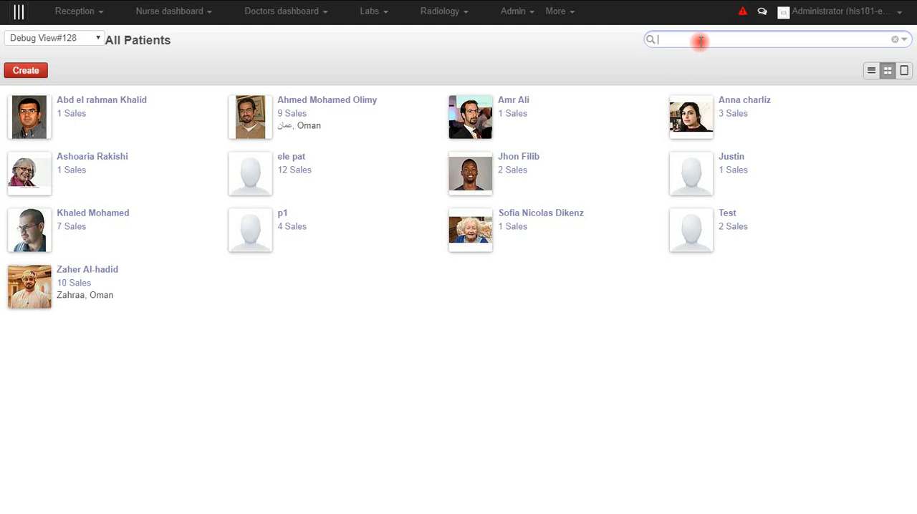
- Search the patients by name using a first name, and clear the search filter
type("ahmed")
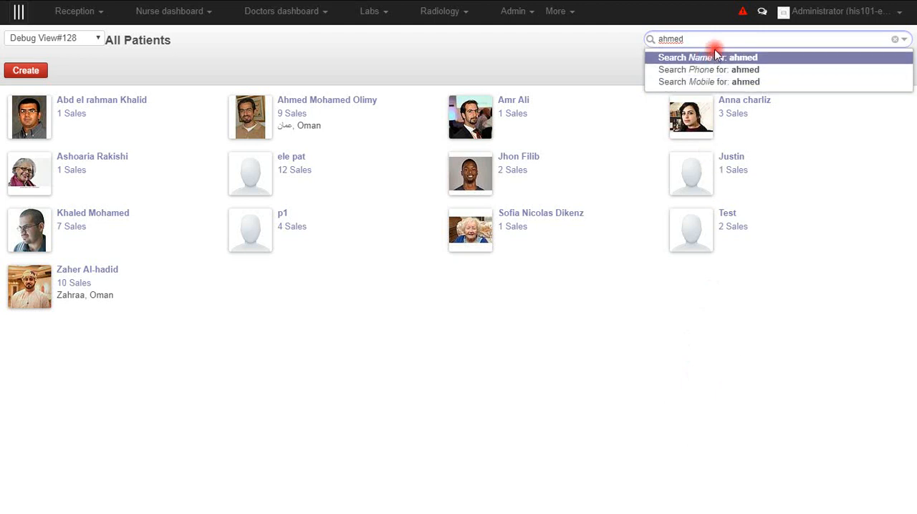
left_click(705, 62)
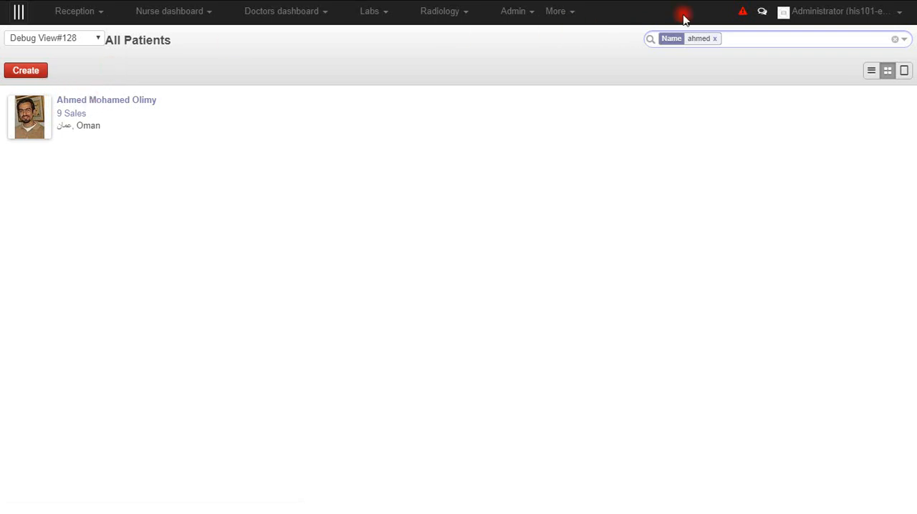
left_click(714, 38)
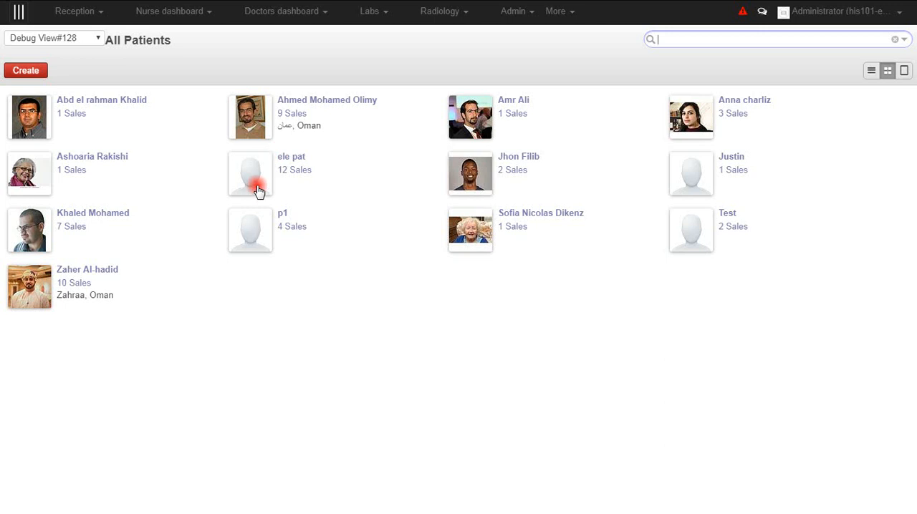
- Start a new visit for the last patient in the list, with the second عيادة الوراثة entry as clinic and its listed doctor
left_click(32, 285)
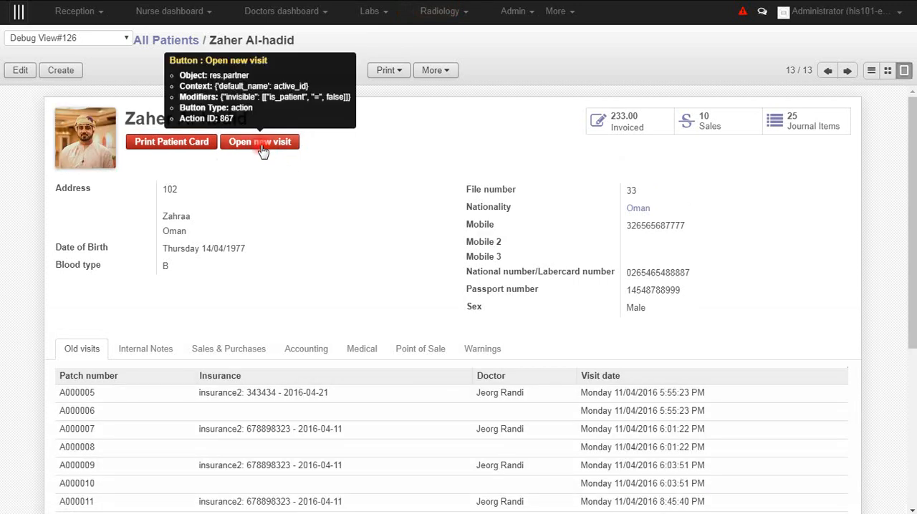
left_click(261, 145)
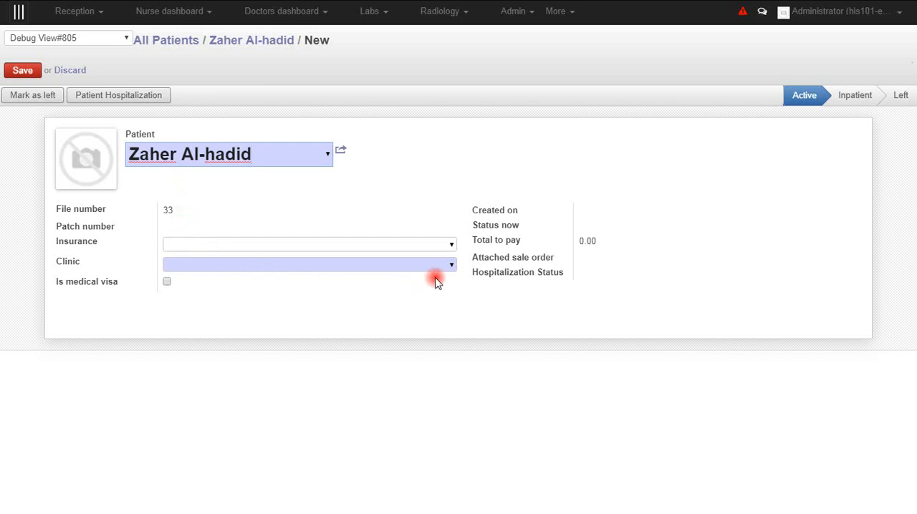
left_click(450, 267)
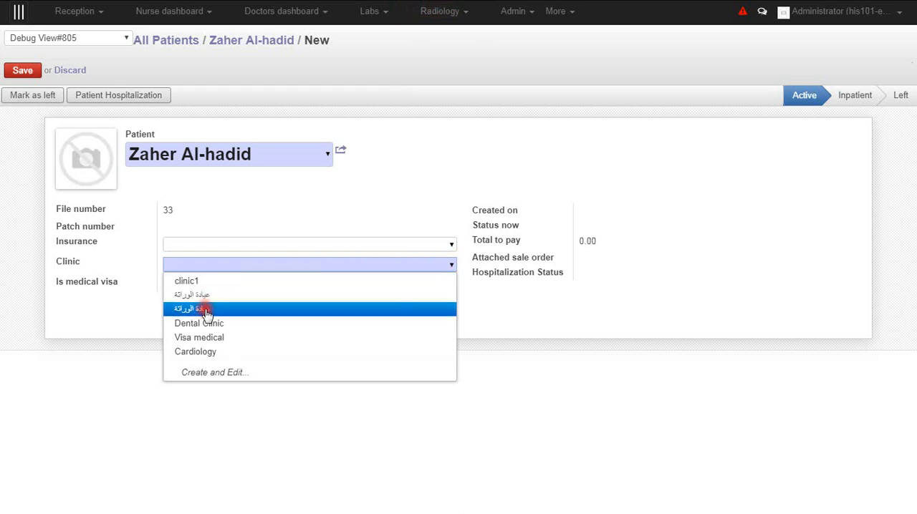
left_click(207, 310)
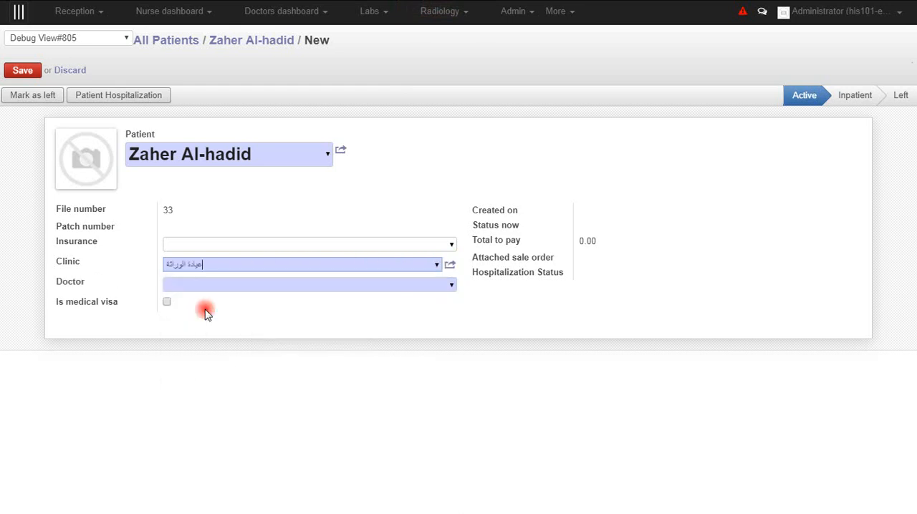
left_click(449, 285)
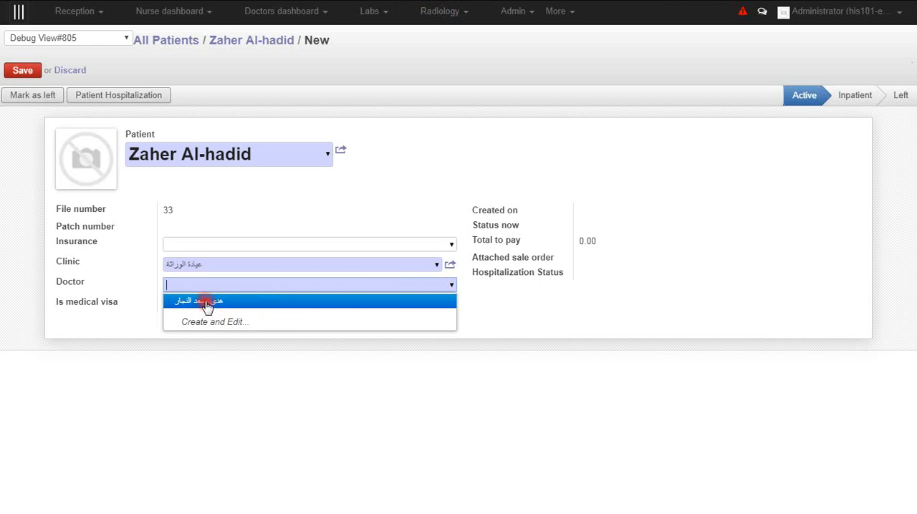
left_click(207, 302)
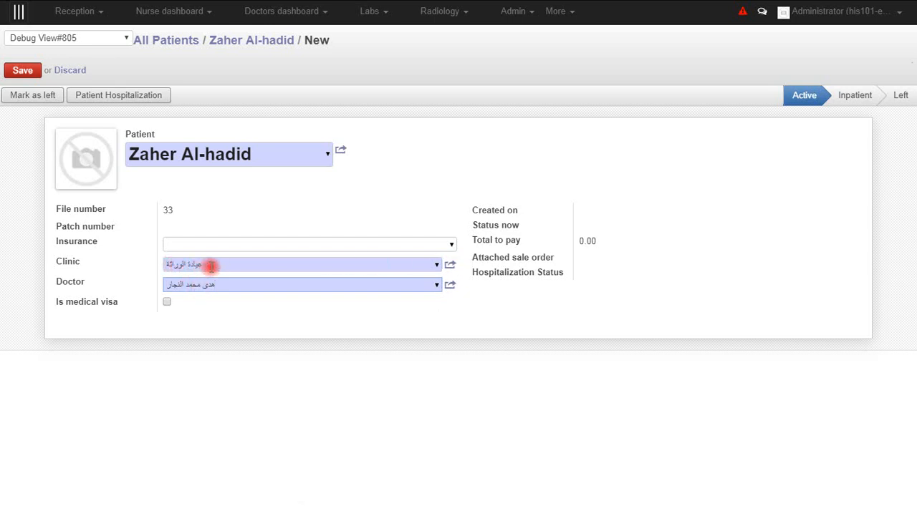
- Check the selected clinic's details without changing them, and save the new visit
left_click(451, 266)
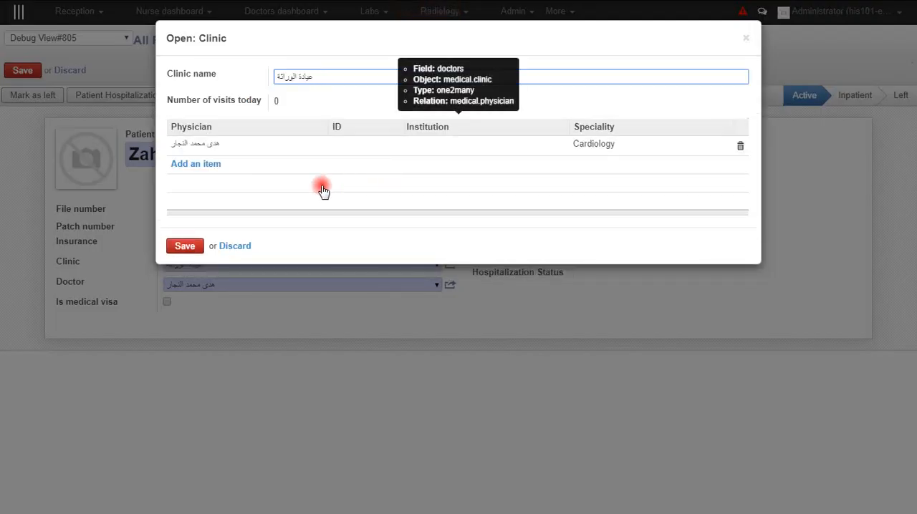
left_click(237, 246)
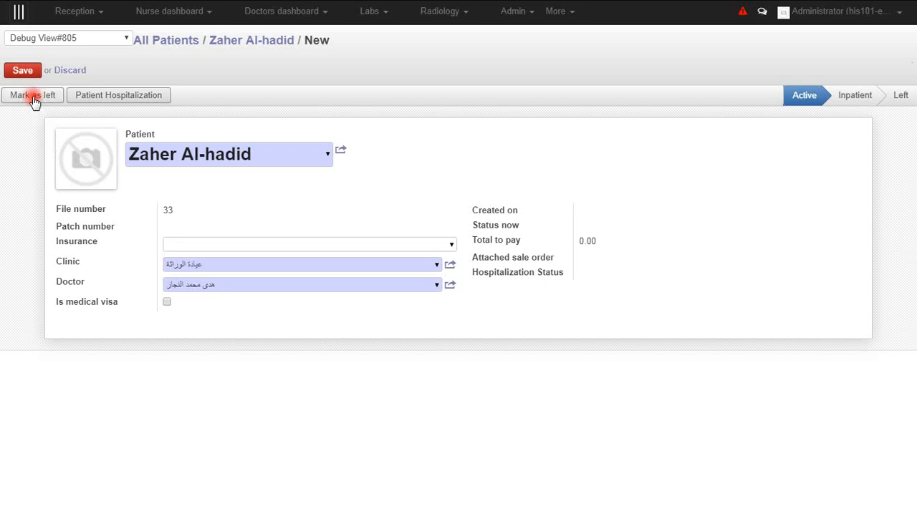
left_click(21, 72)
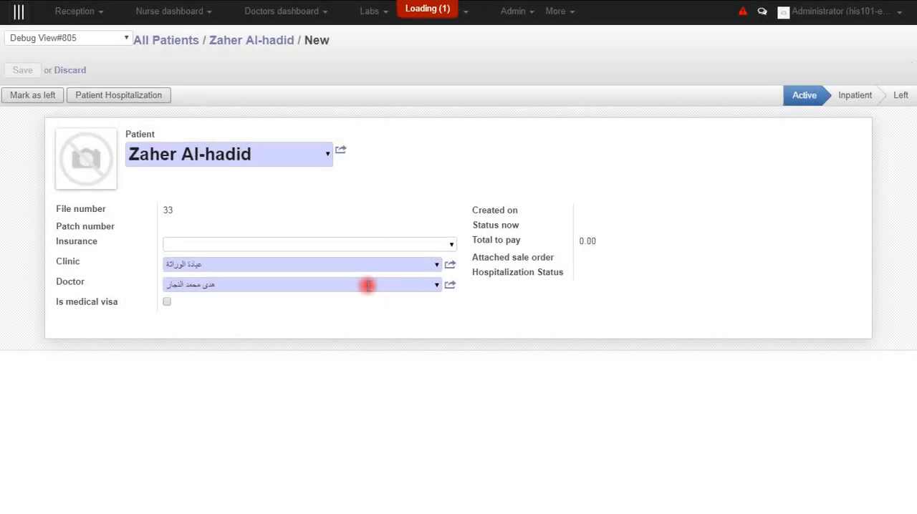
left_click(371, 245)
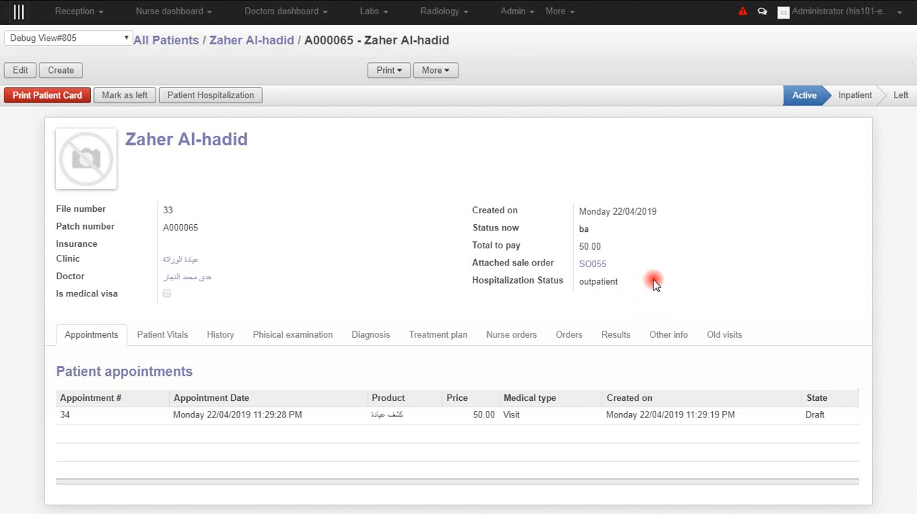
- View the sale order attached to the visit and return to the visit record
left_click(592, 265)
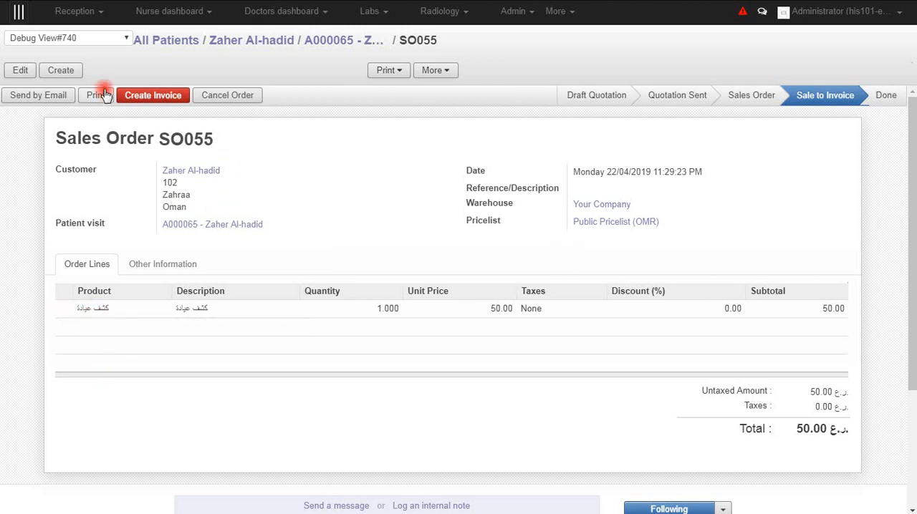
left_click(321, 42)
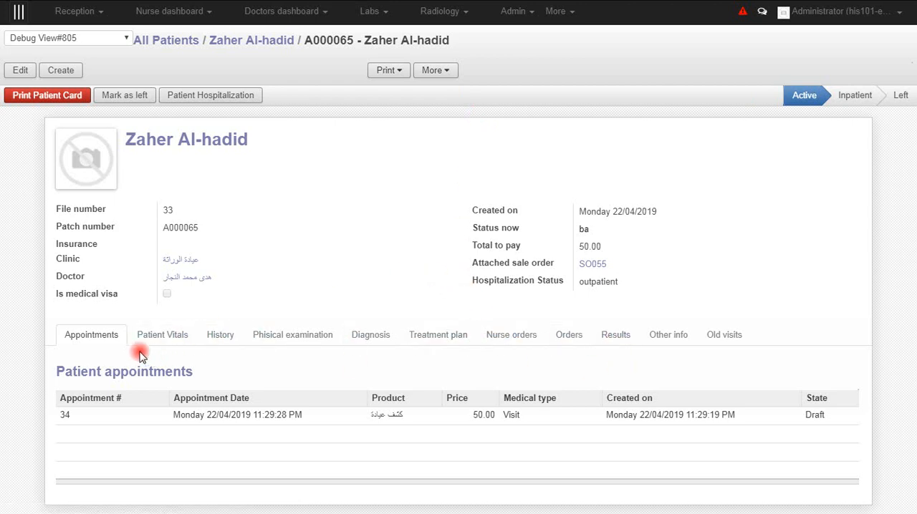
- Add the CBC test from the product checklist to the visit's lab orders and save the visit
left_click(569, 337)
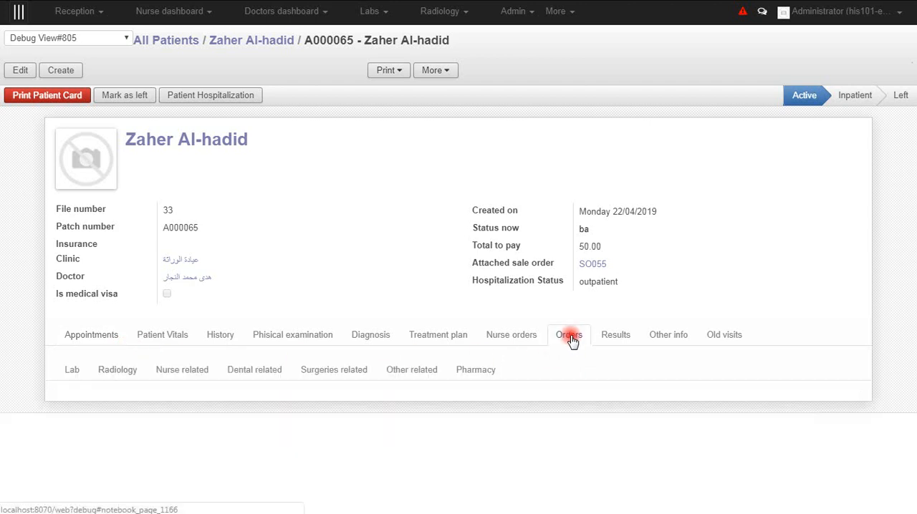
left_click(15, 72)
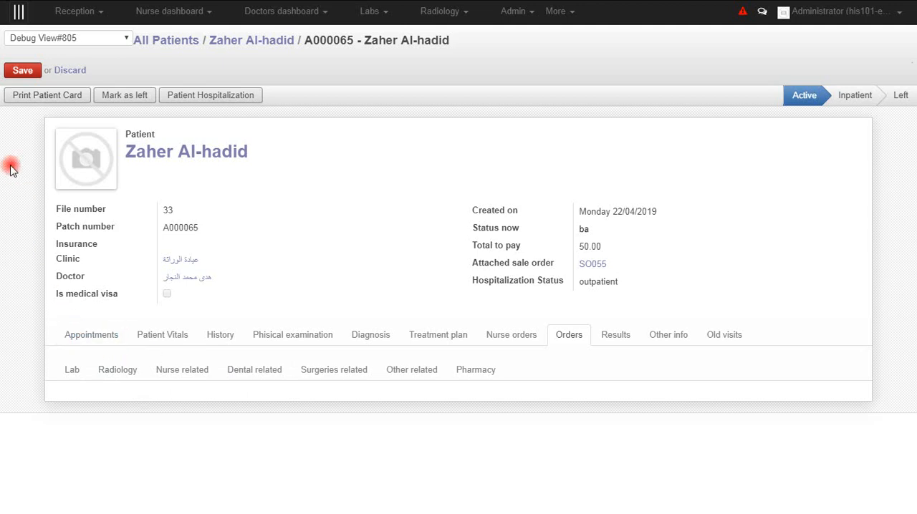
left_click(73, 372)
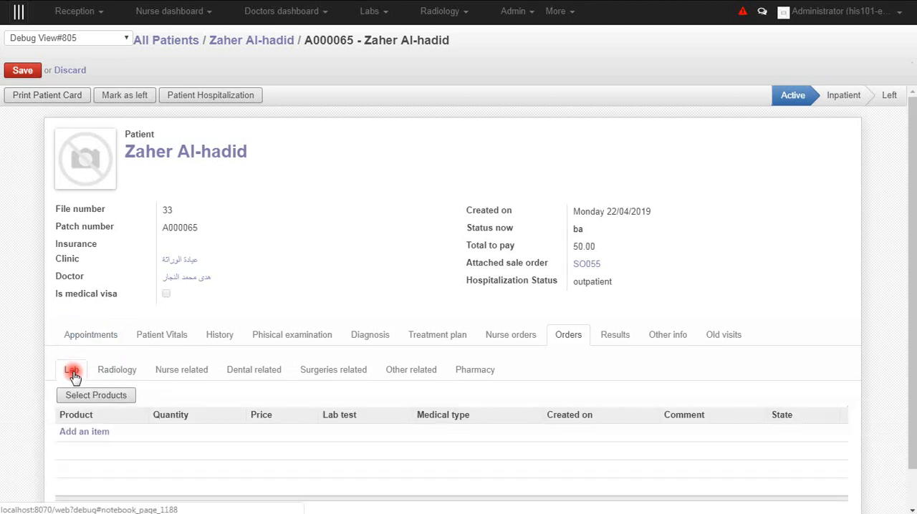
scroll(41, 347, "down", 1)
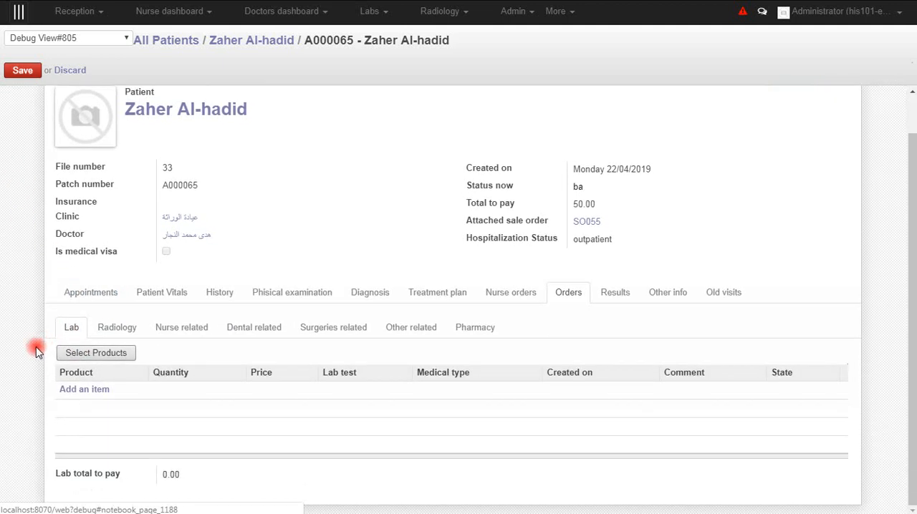
left_click(98, 354)
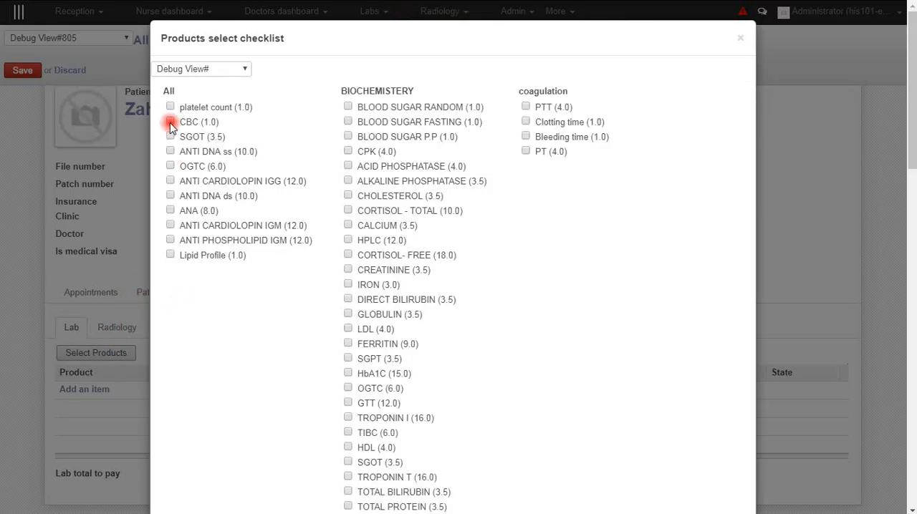
left_click(171, 122)
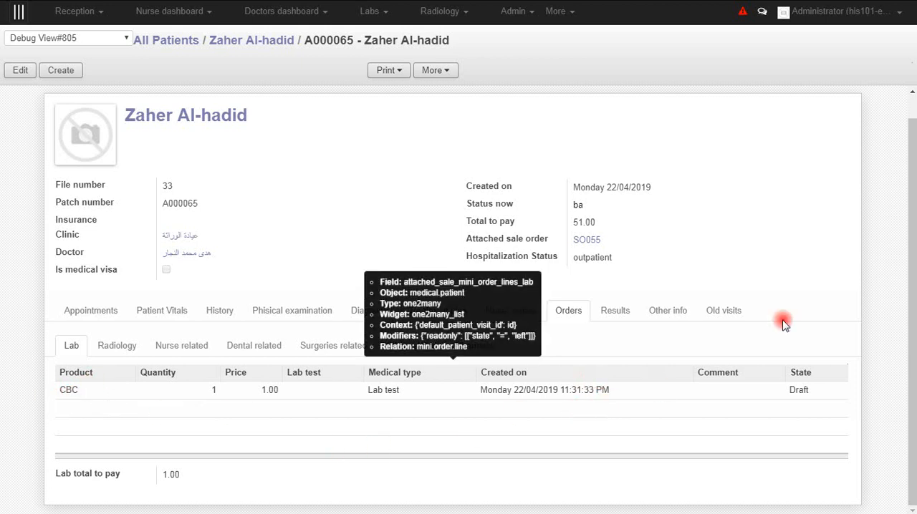
- Check the order lines of the visit's attached sale order and return to the visit record
left_click(585, 244)
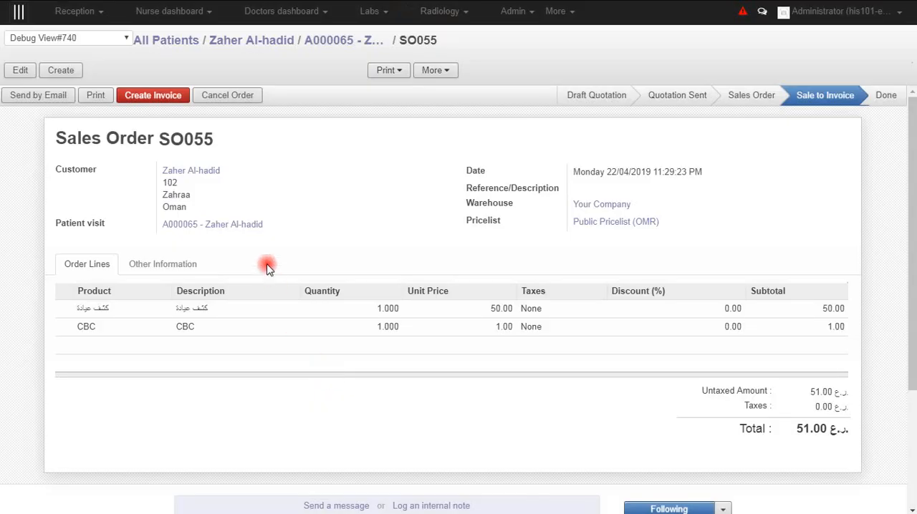
left_click(326, 40)
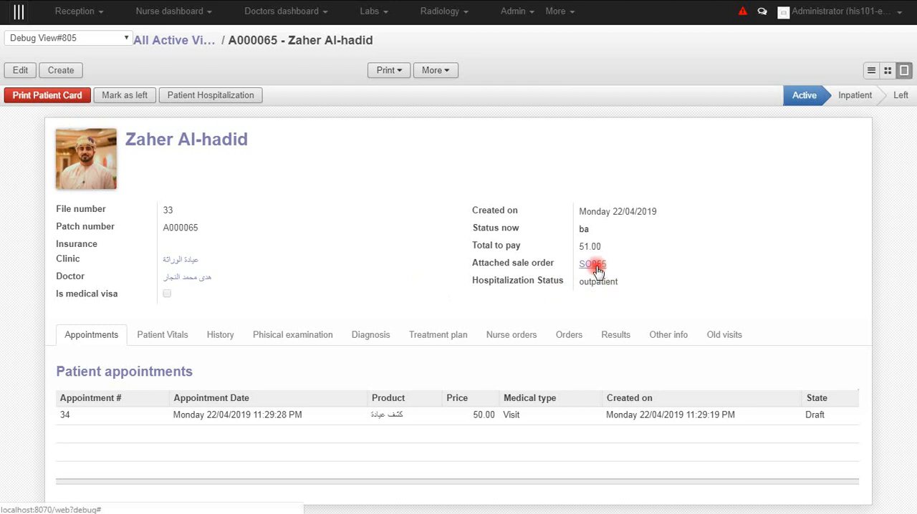
- Start invoicing the visit's attached sale order with the Some order lines option and show its lines to invoice
left_click(594, 264)
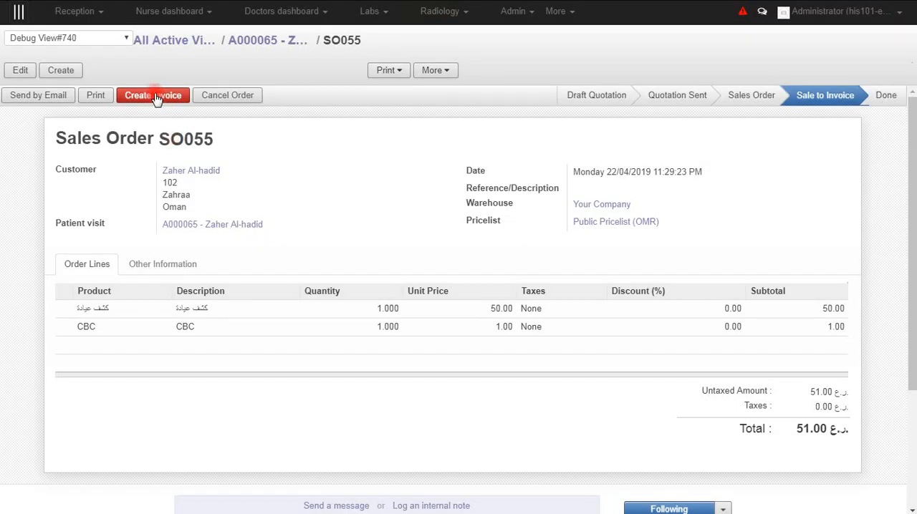
left_click(156, 96)
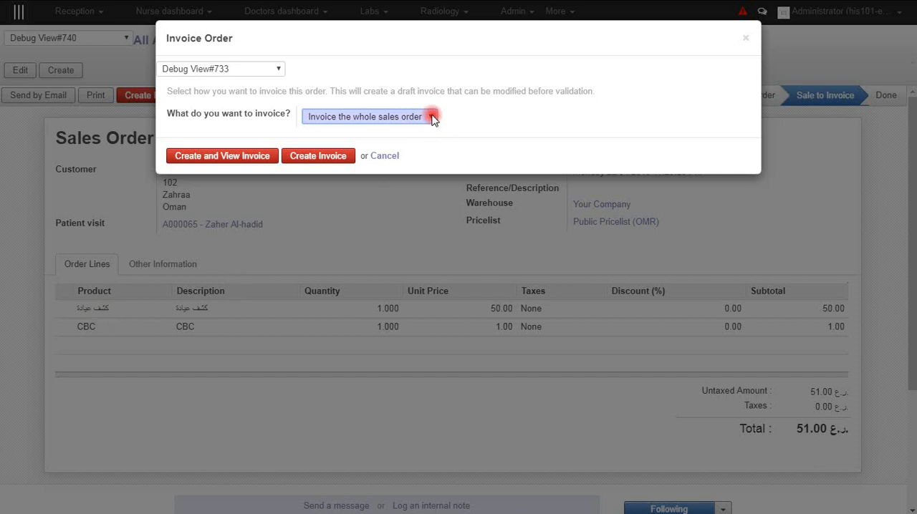
left_click(433, 117)
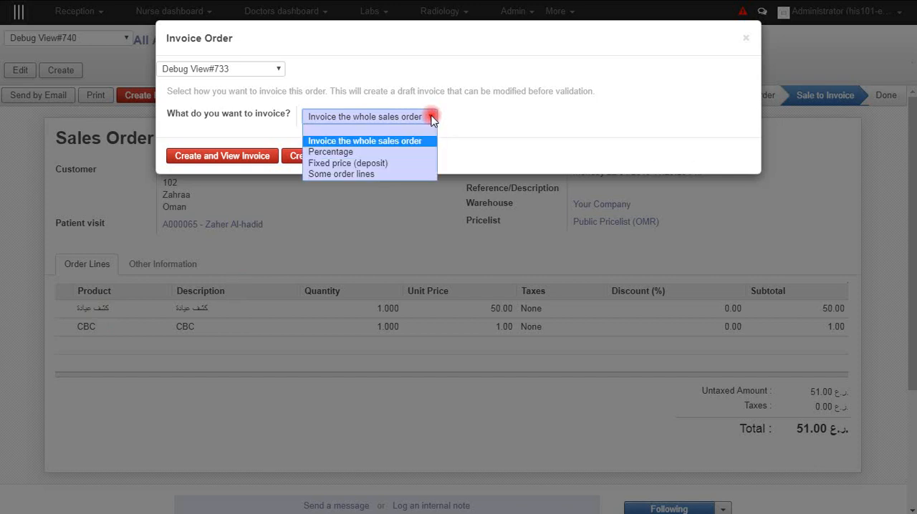
left_click(340, 175)
left_click(208, 175)
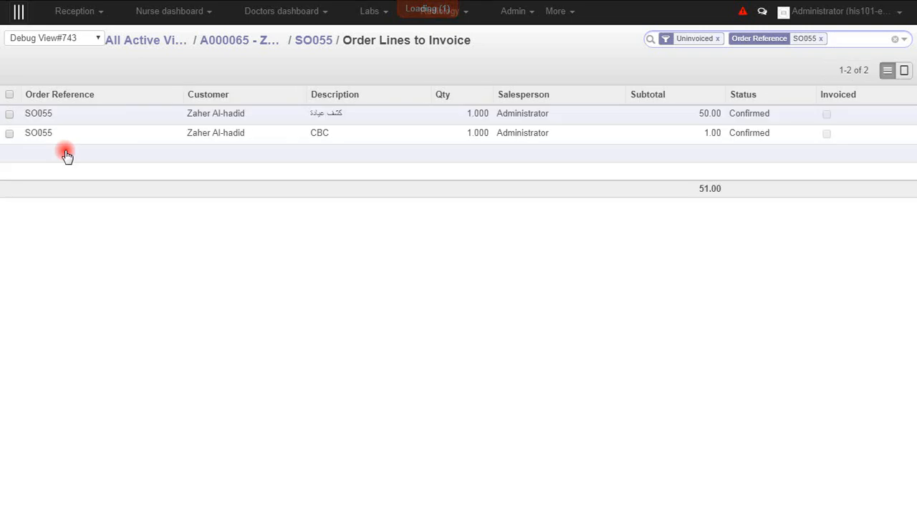
- Create and view one invoice for all uninvoiced lines of the sale order
left_click(10, 95)
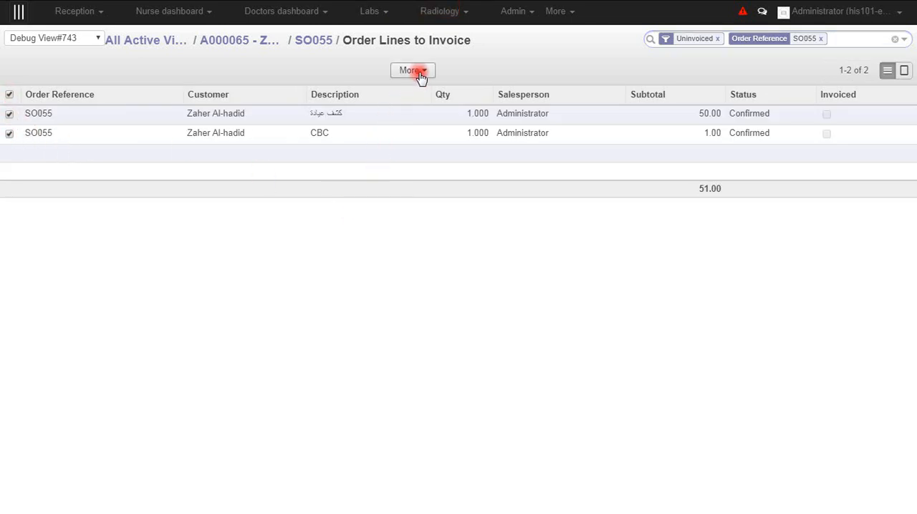
left_click(421, 74)
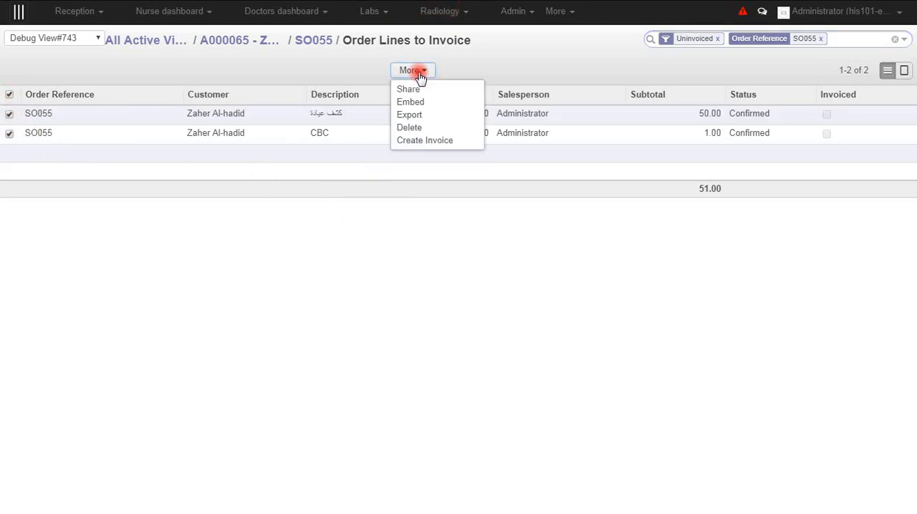
left_click(414, 142)
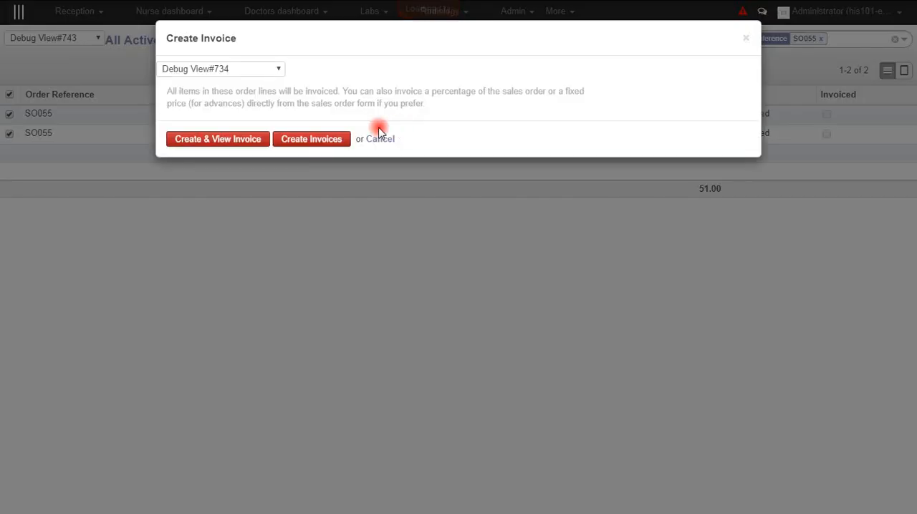
left_click(233, 141)
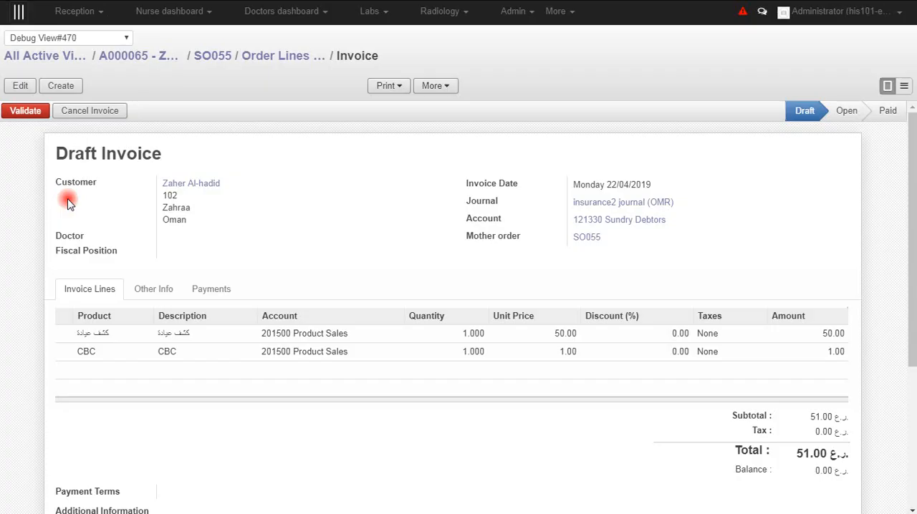
- Validate the draft invoice and register its full payment with Cash (OMR) as the payment method
left_click(16, 115)
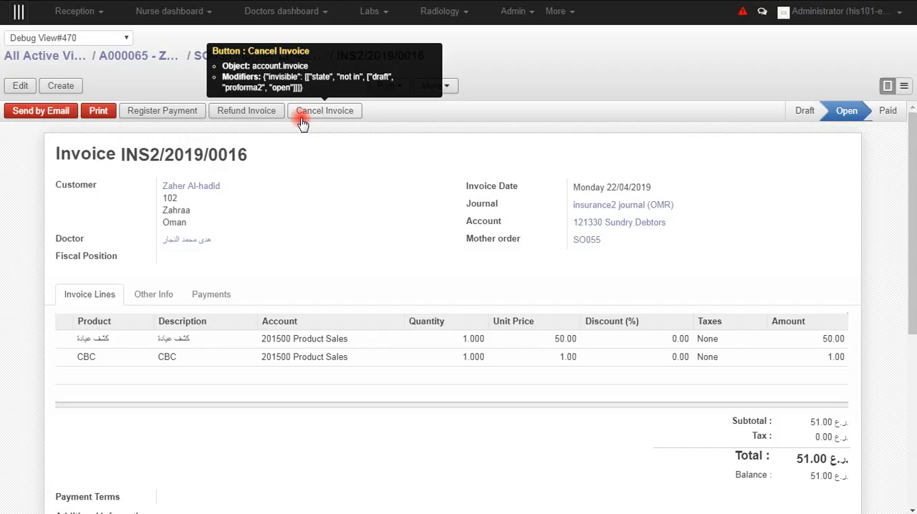
left_click(163, 109)
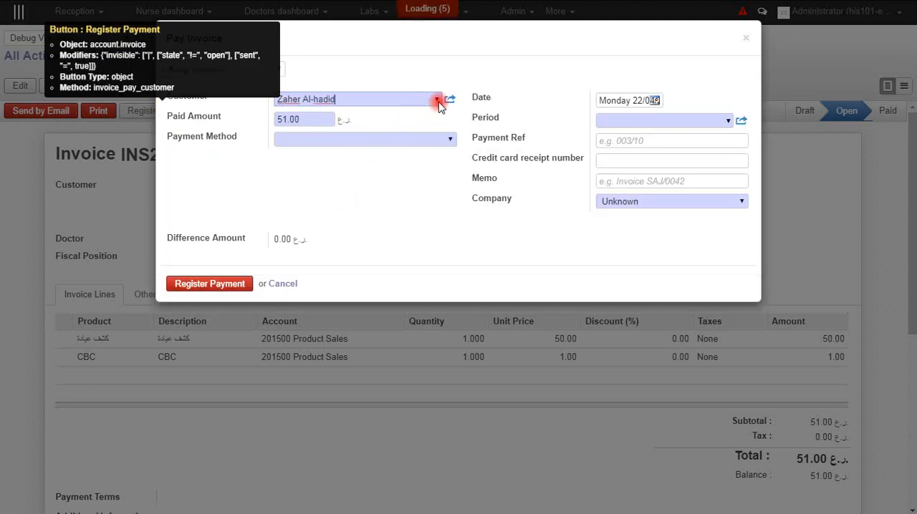
left_click(450, 142)
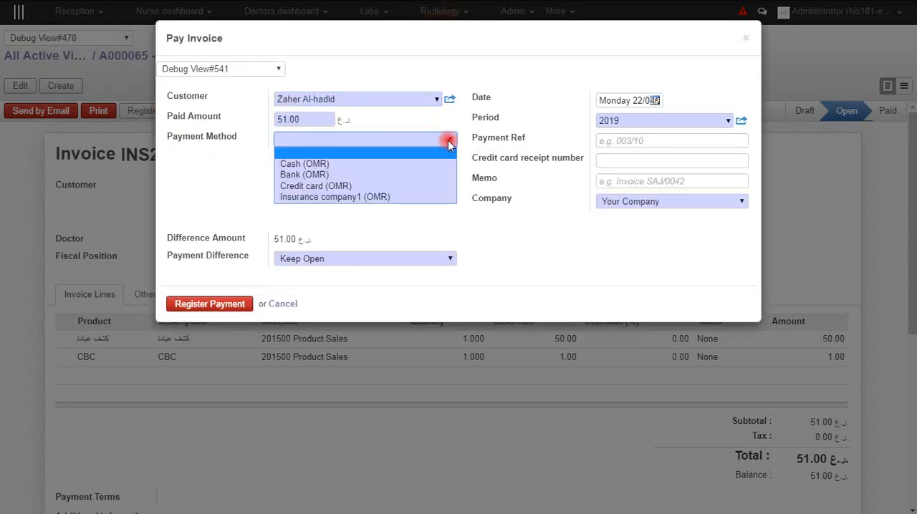
left_click(304, 164)
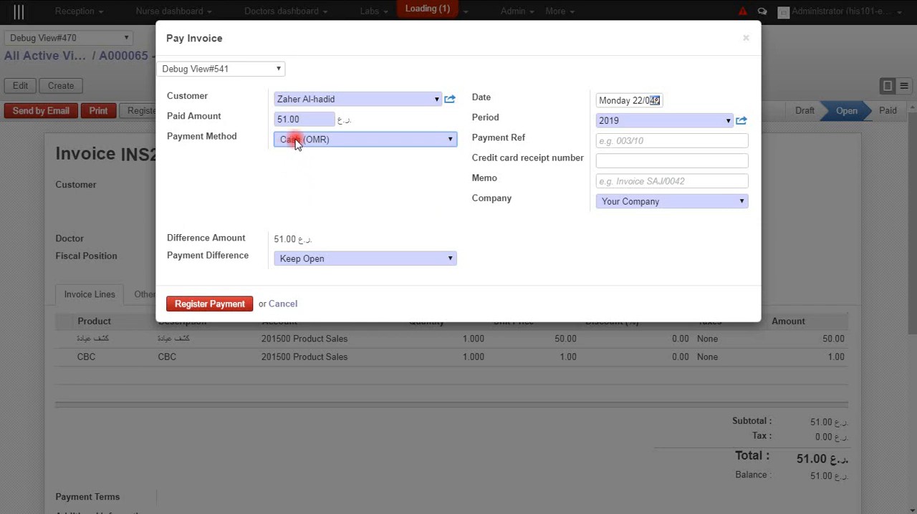
left_click(241, 304)
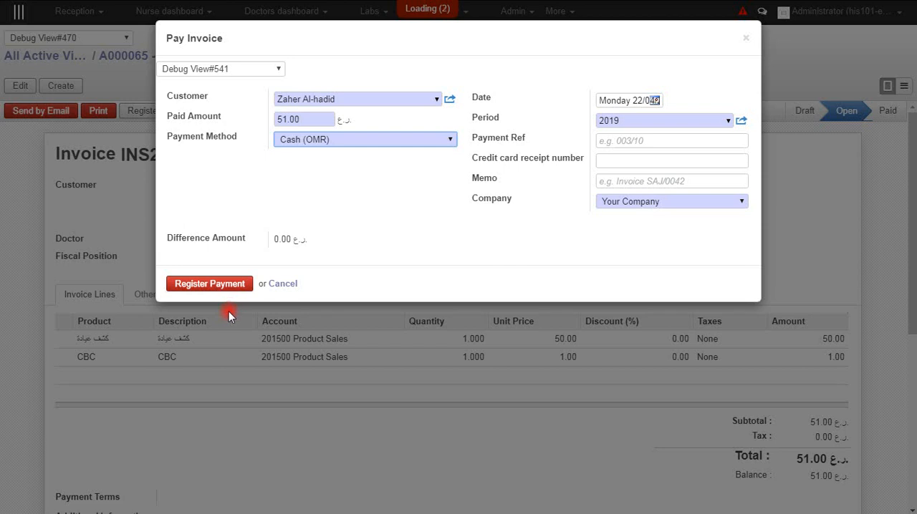
left_click(218, 296)
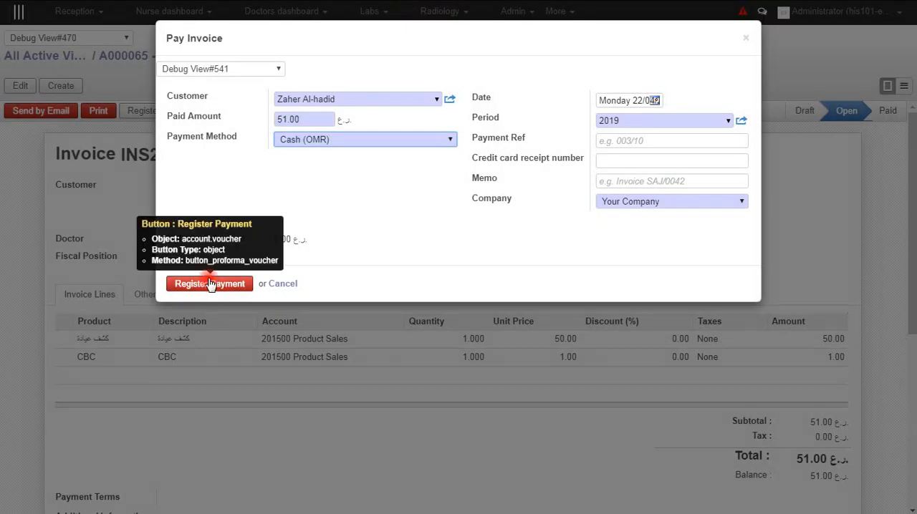
left_click(211, 284)
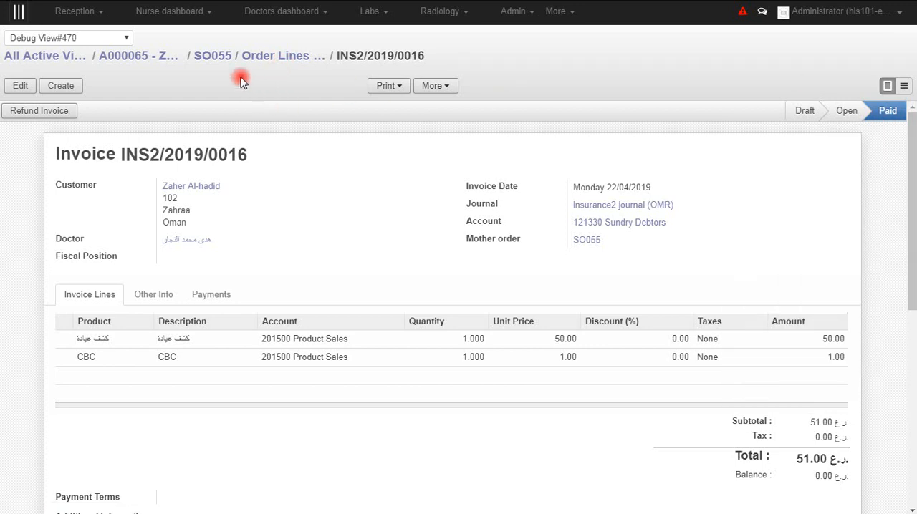
- Return to the patient's visit record to check it, and open the list of paid lab requests
left_click(148, 64)
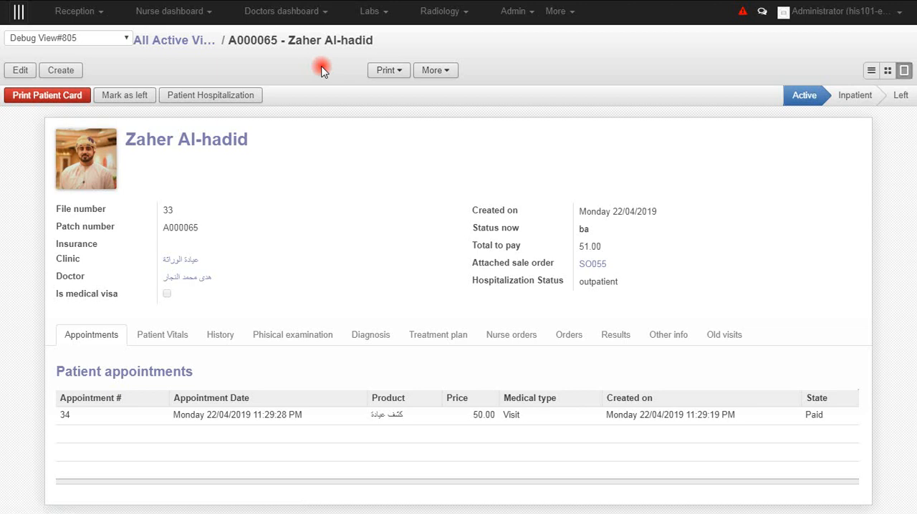
left_click(372, 10)
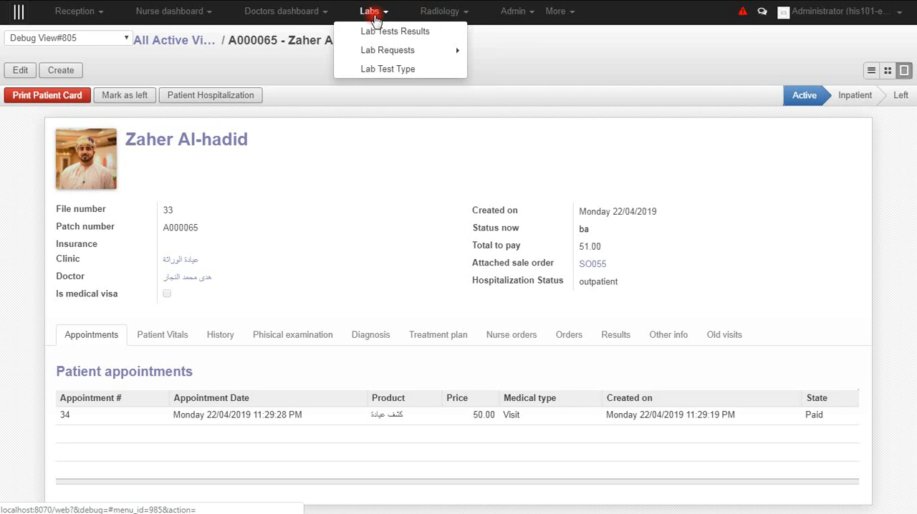
left_click(298, 192)
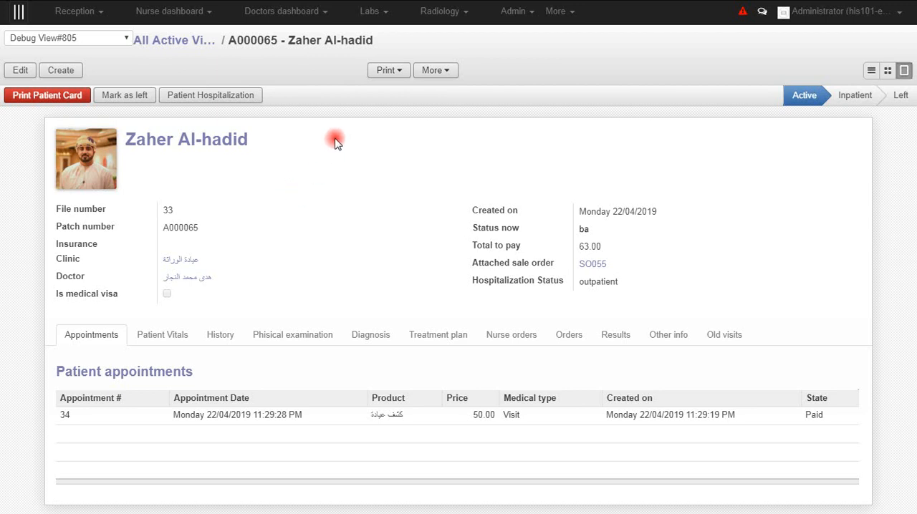
left_click(380, 16)
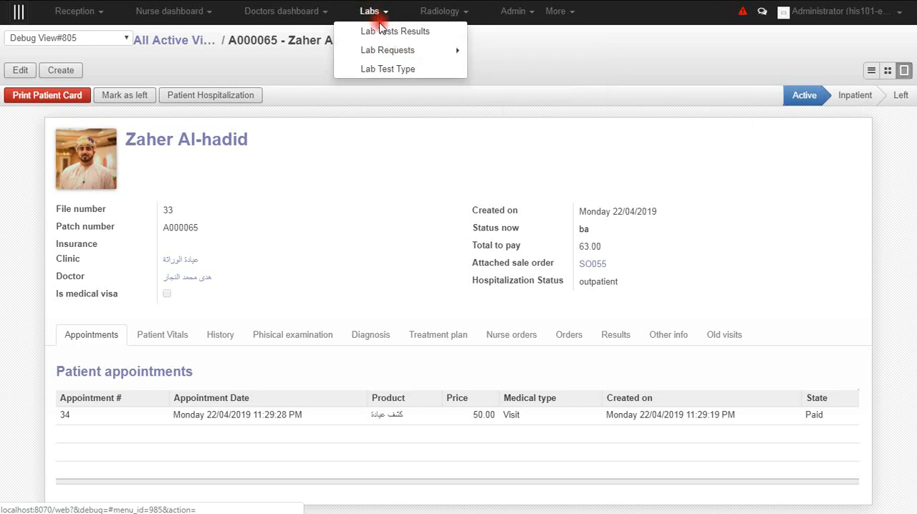
mouse_move(384, 51)
left_click(508, 54)
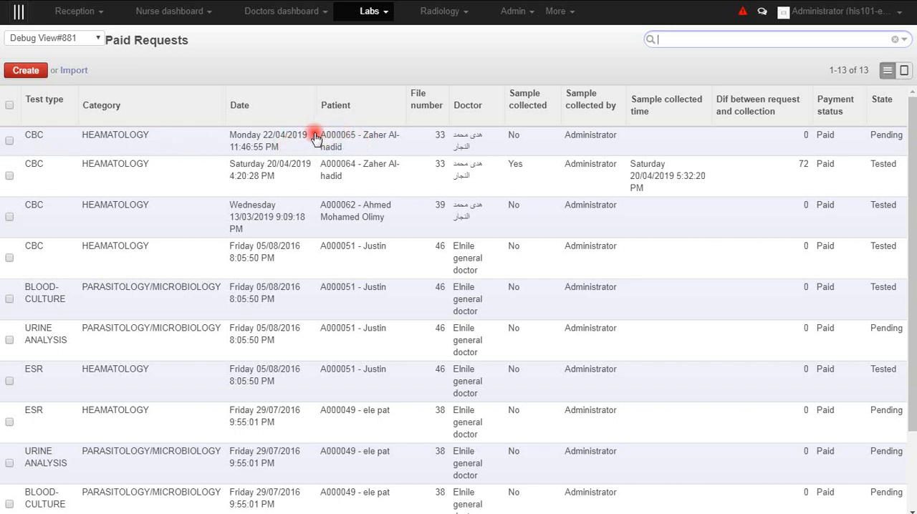
- Open the newest CBC request, set Sample collected to Yes, and check the collection details
left_click(350, 141)
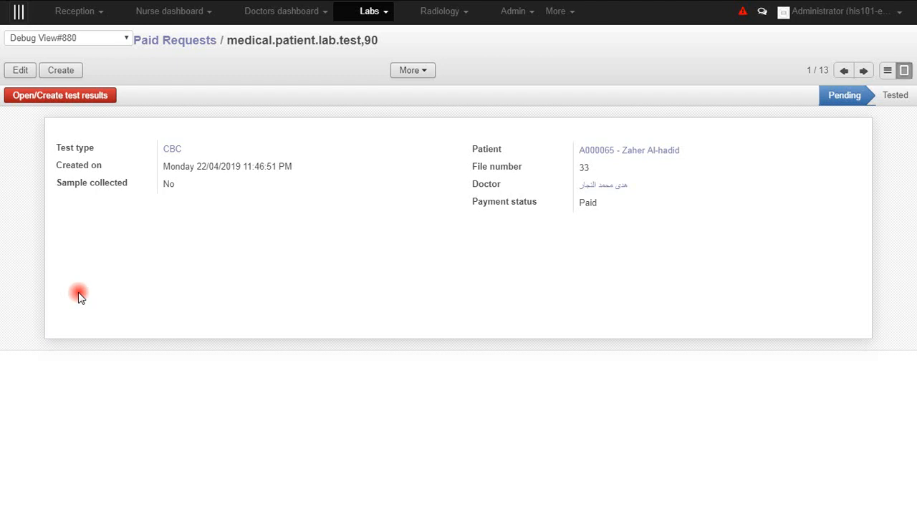
left_click(12, 74)
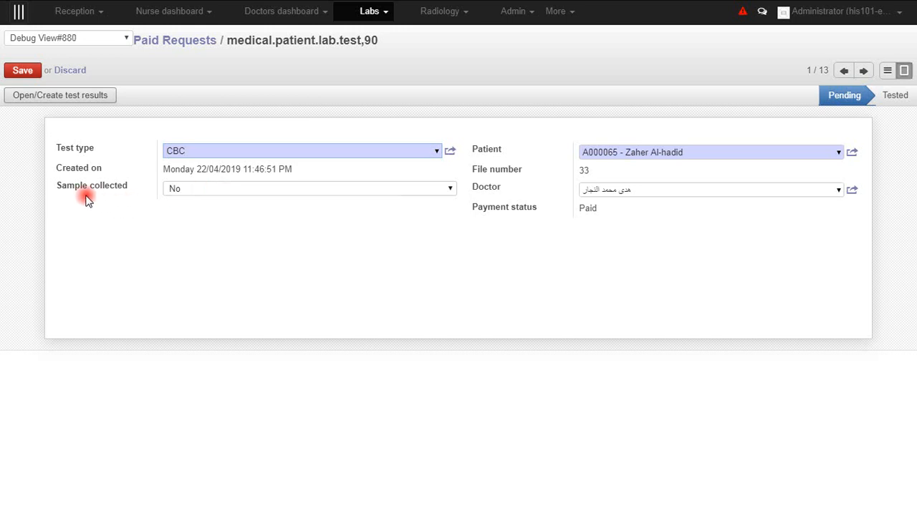
mouse_move(63, 188)
left_click(447, 190)
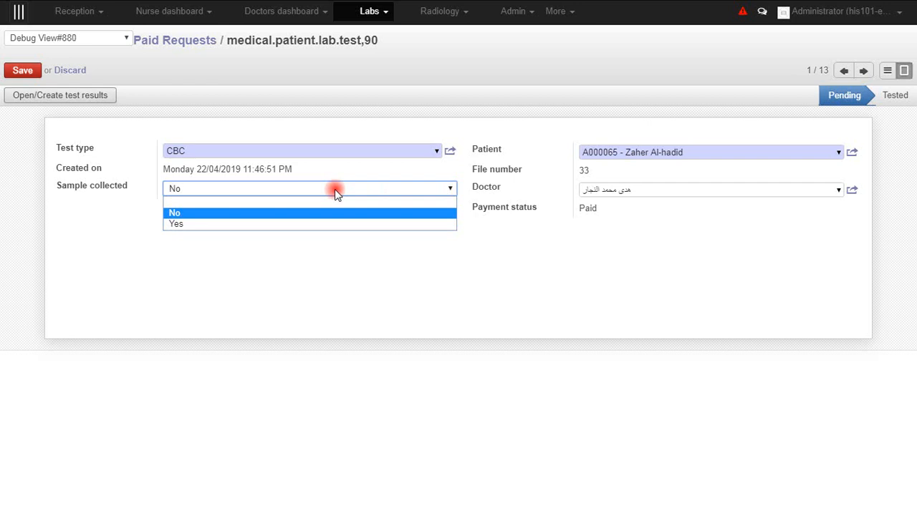
left_click(176, 225)
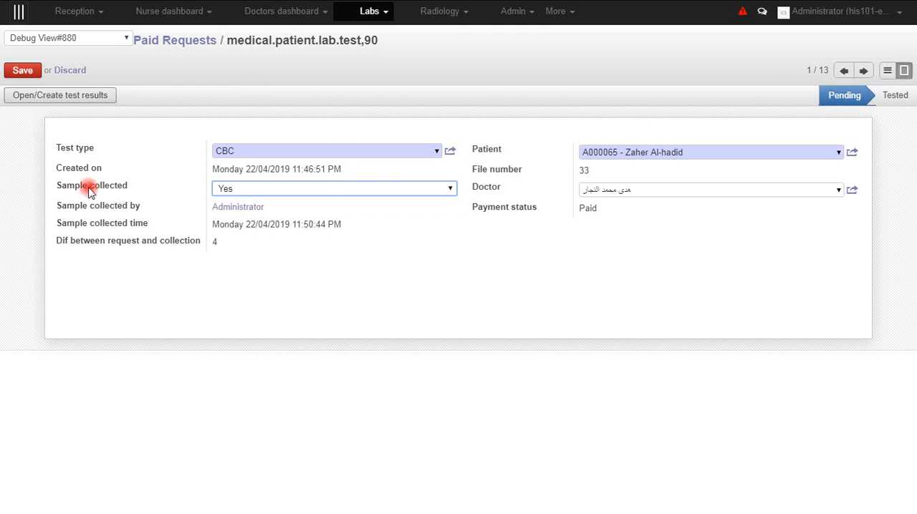
mouse_move(121, 207)
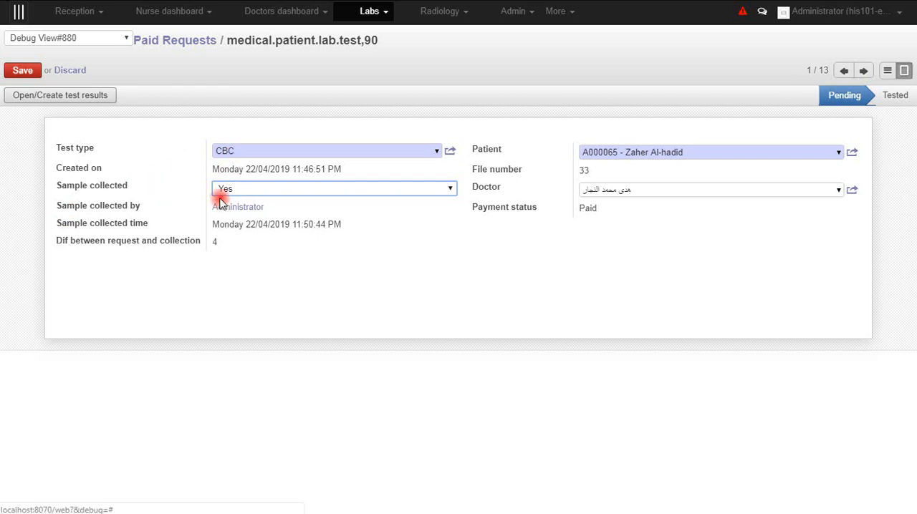
left_click(212, 244)
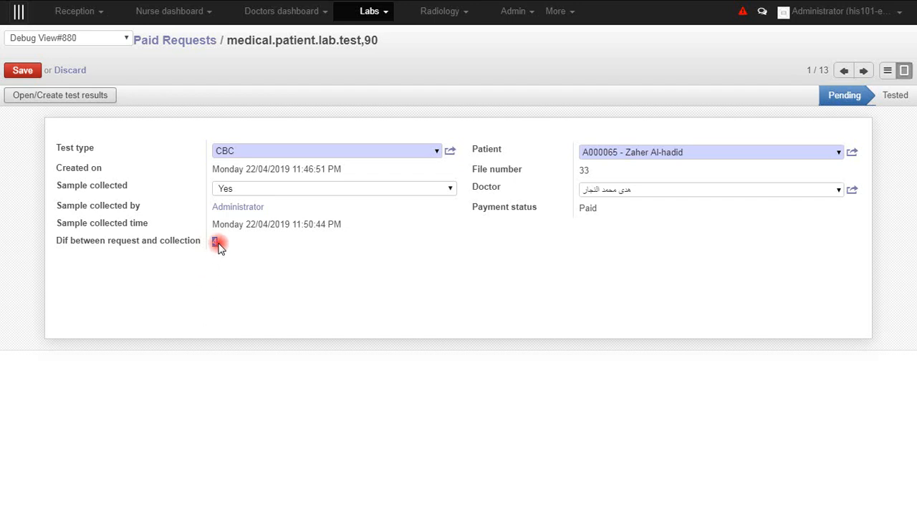
left_click(219, 243)
- Create the test results for the CBC request, open them for editing, and review the main information
left_click(92, 103)
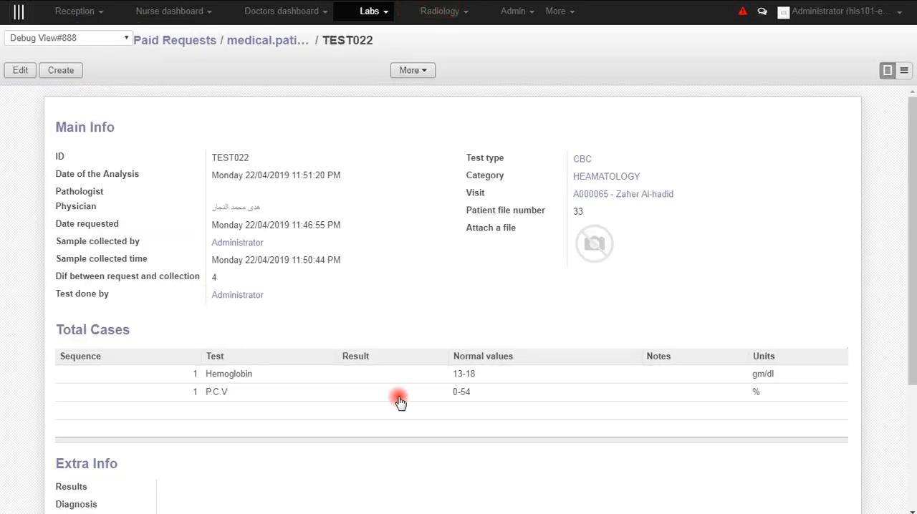
left_click(19, 70)
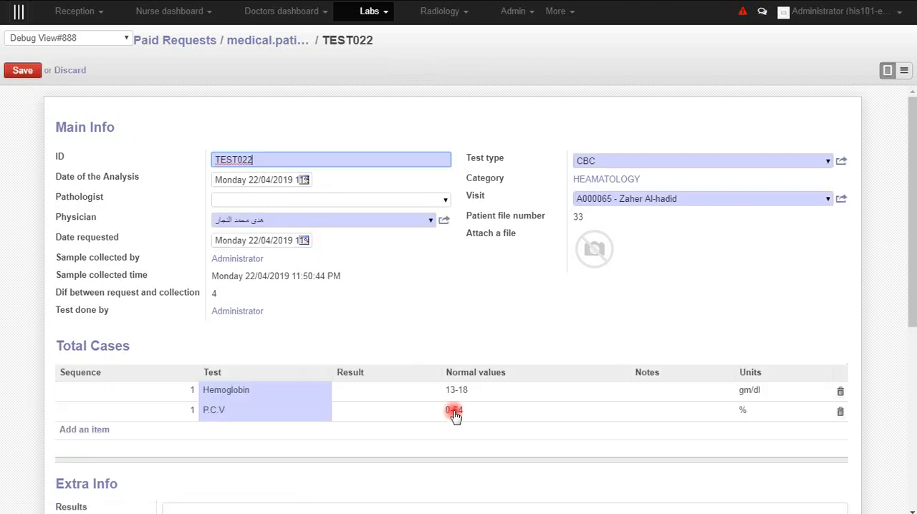
scroll(454, 303, "down", 3)
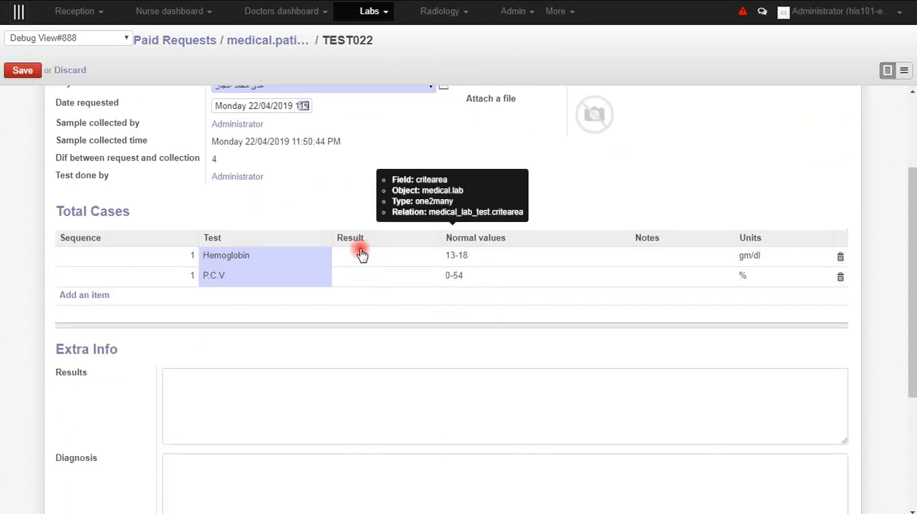
left_click(362, 255)
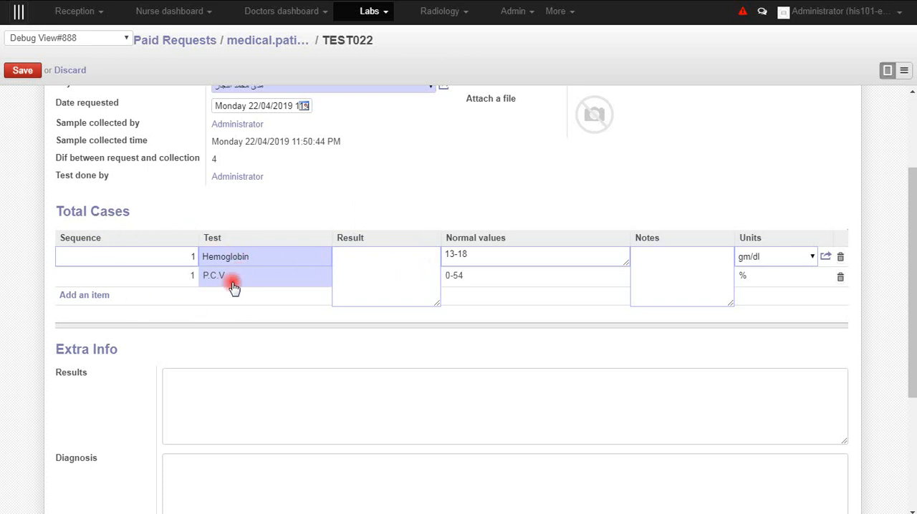
scroll(235, 290, "up", 3)
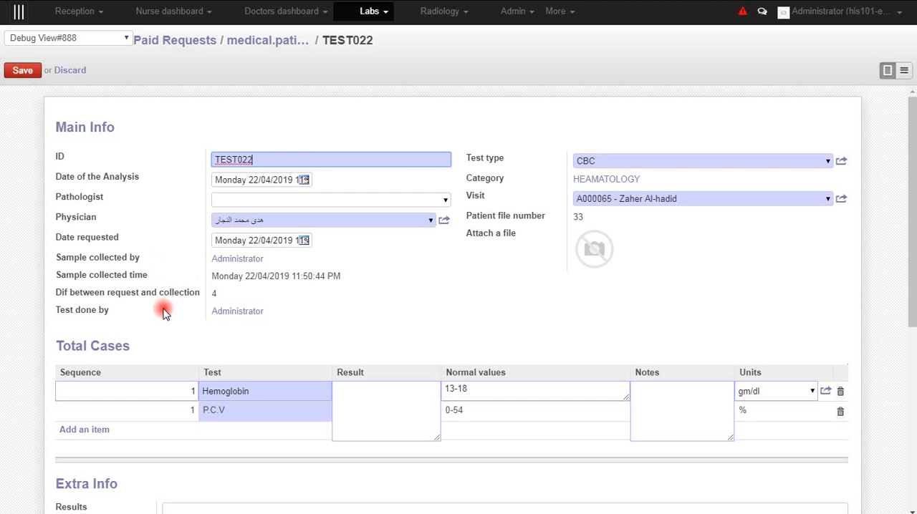
mouse_move(164, 313)
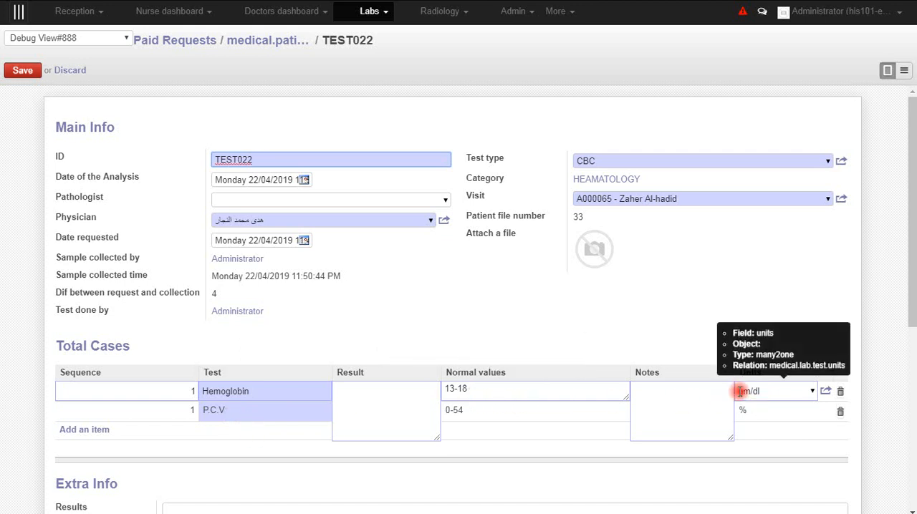
- Enter the CBC results in Total Cases: 12 for Hemoglobin and 40 for P.C.V
left_click(344, 396)
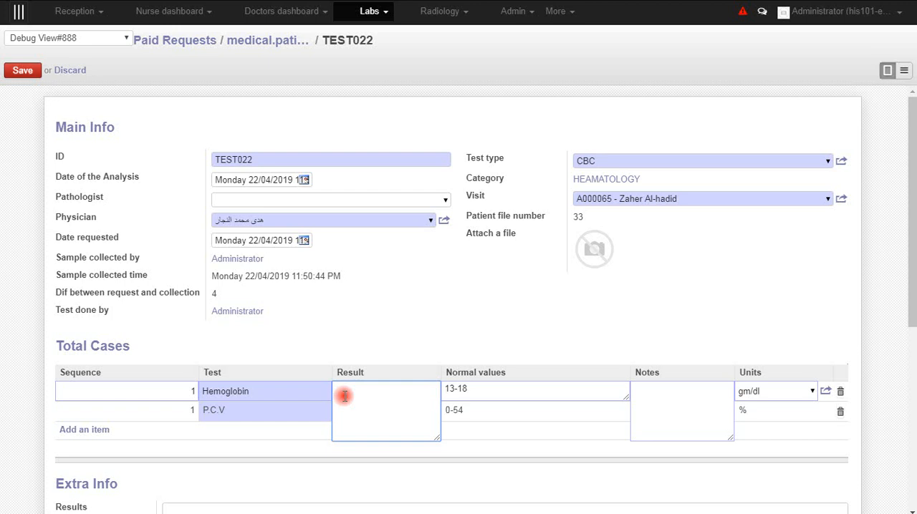
type("12")
left_click(283, 449)
left_click(351, 411)
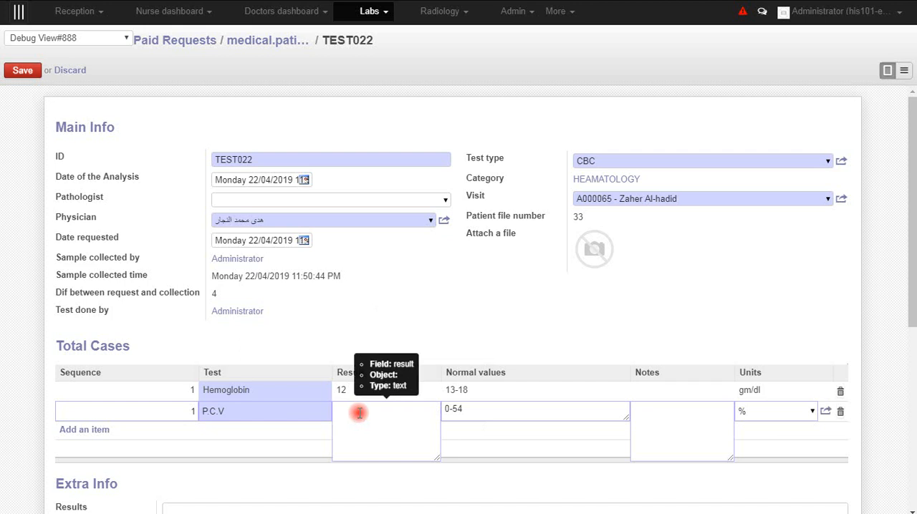
left_click(366, 414)
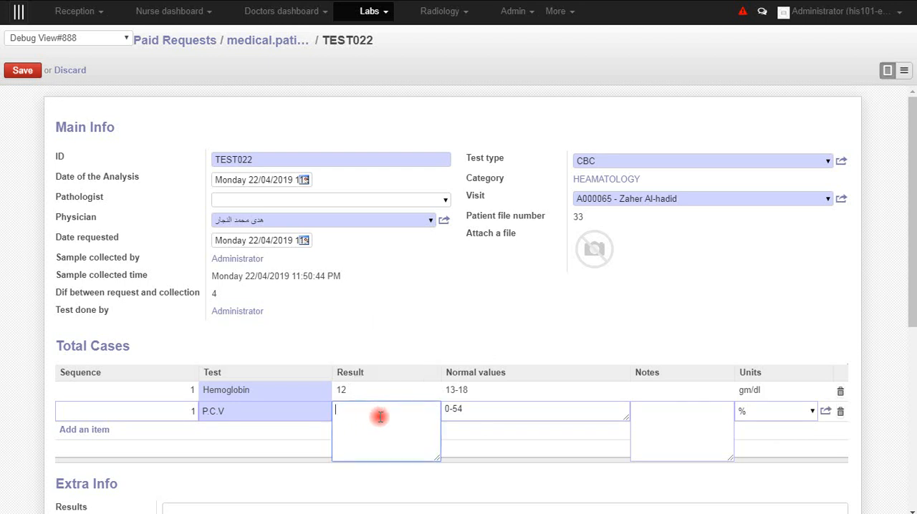
type("40")
left_click(465, 314)
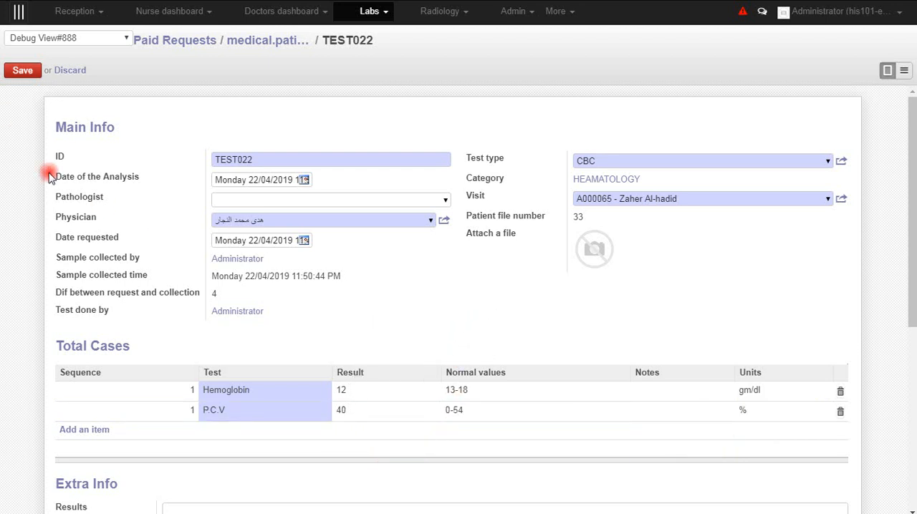
- Check the file attachment option and the Extra Info fields of the CBC test, and save the test record
mouse_move(592, 247)
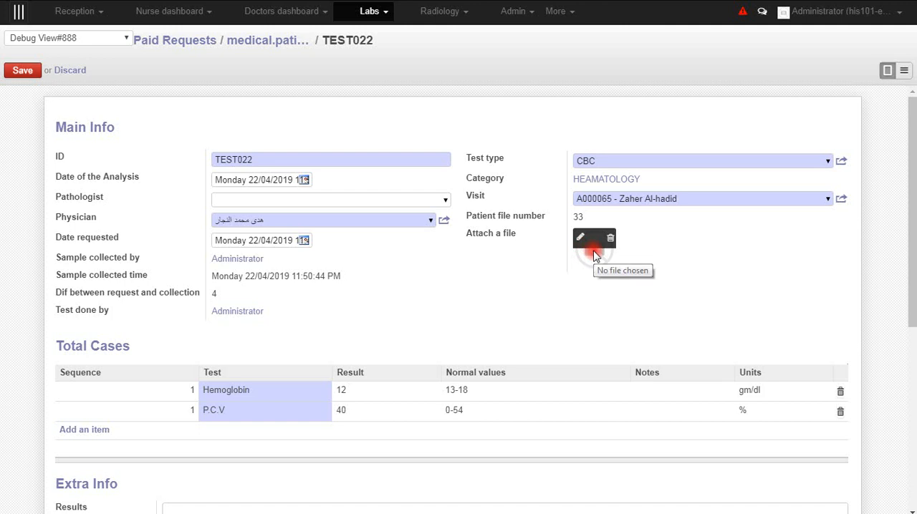
left_click(580, 239)
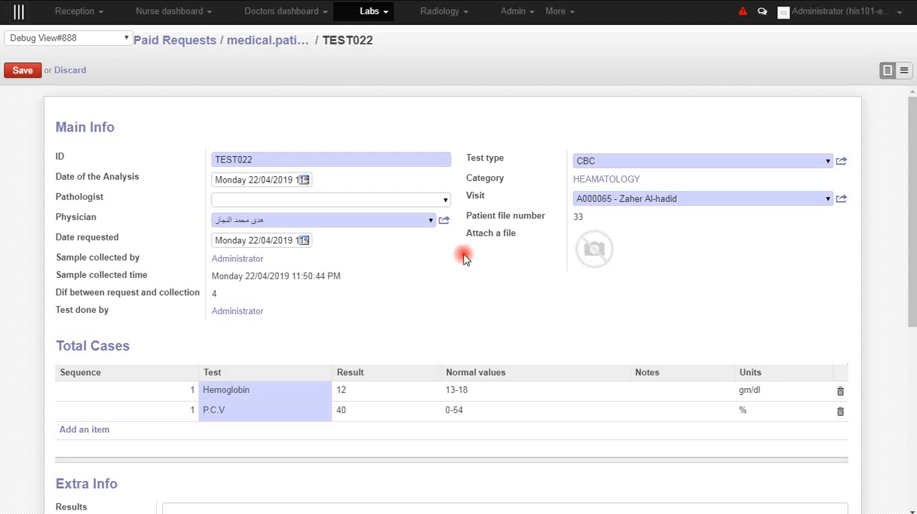
scroll(288, 305, "down", 3)
left_click(199, 329)
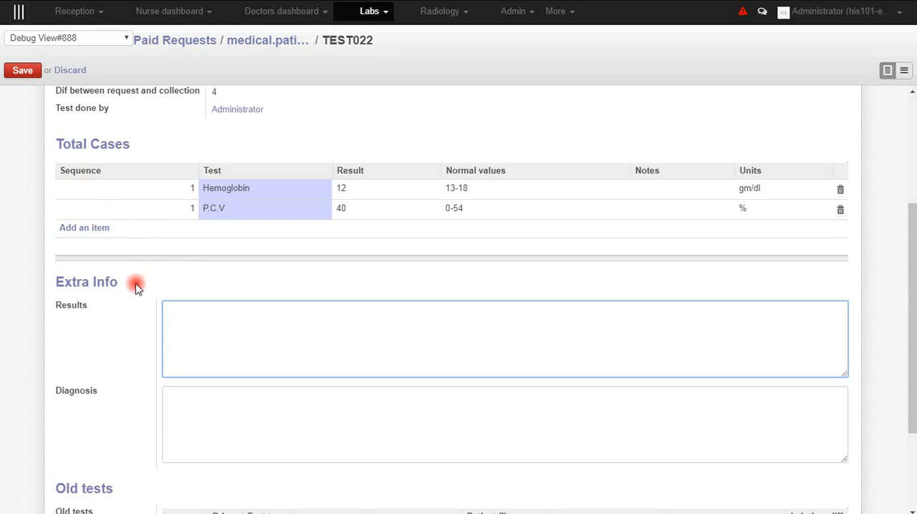
scroll(136, 286, "up", 3)
left_click(21, 72)
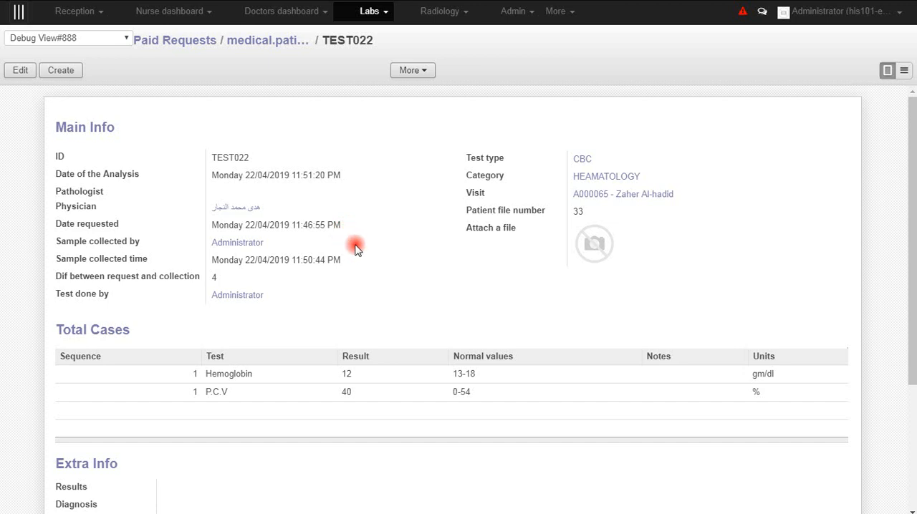
- Open the patient's record from the list of all active visits and check its attached sale order
left_click(75, 11)
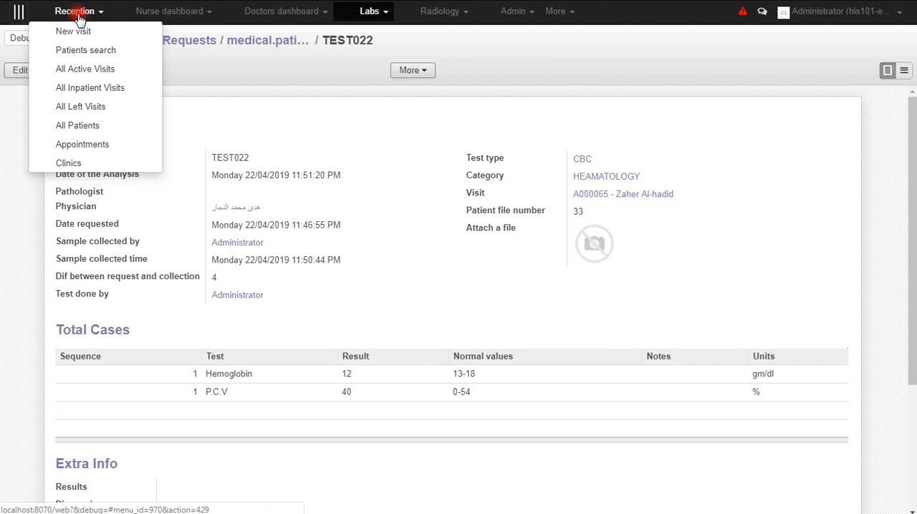
left_click(88, 71)
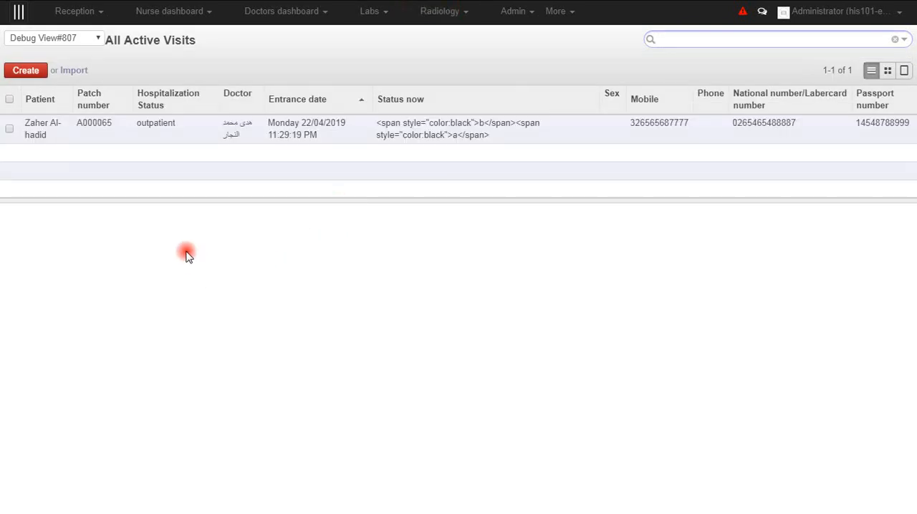
left_click(43, 142)
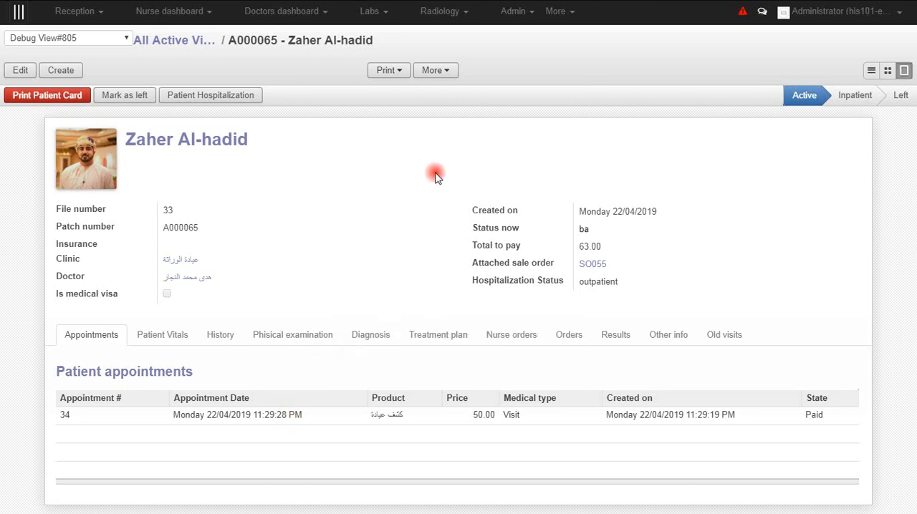
left_click(587, 264)
- Generate the Lab Report for the patient's visit, review the Hemoglobin and P.C.V results, and close the report
left_click(389, 73)
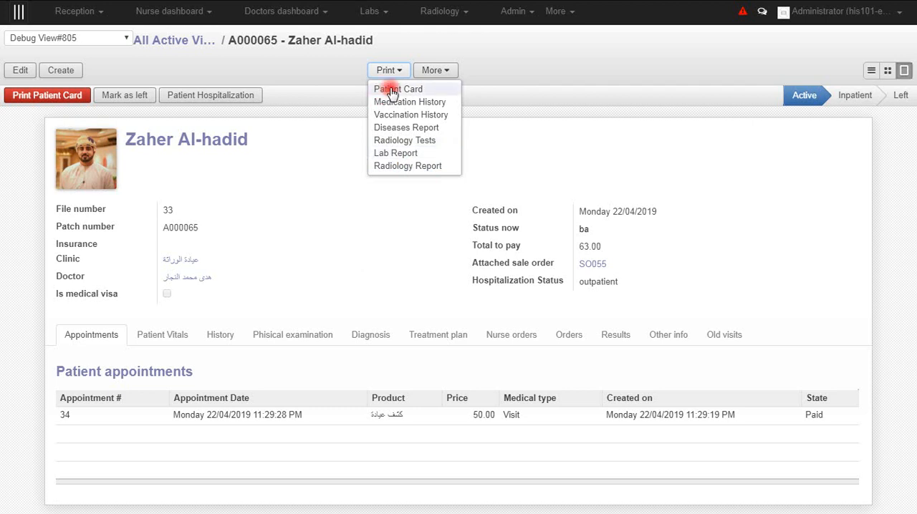
left_click(396, 153)
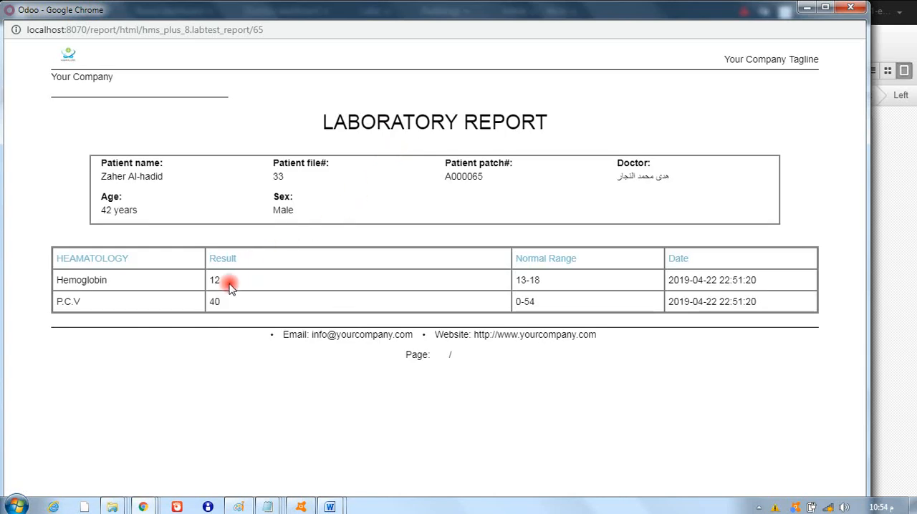
left_click_drag(865, 157, 679, 177)
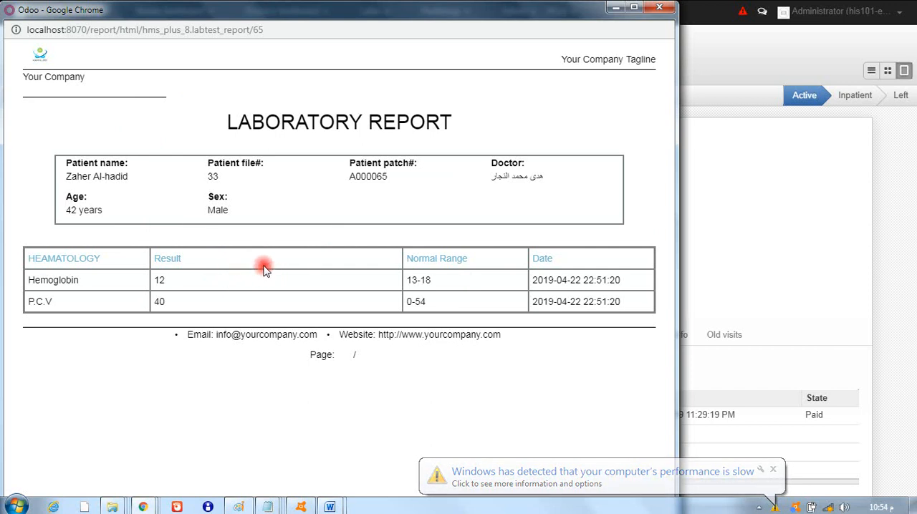
left_click(661, 11)
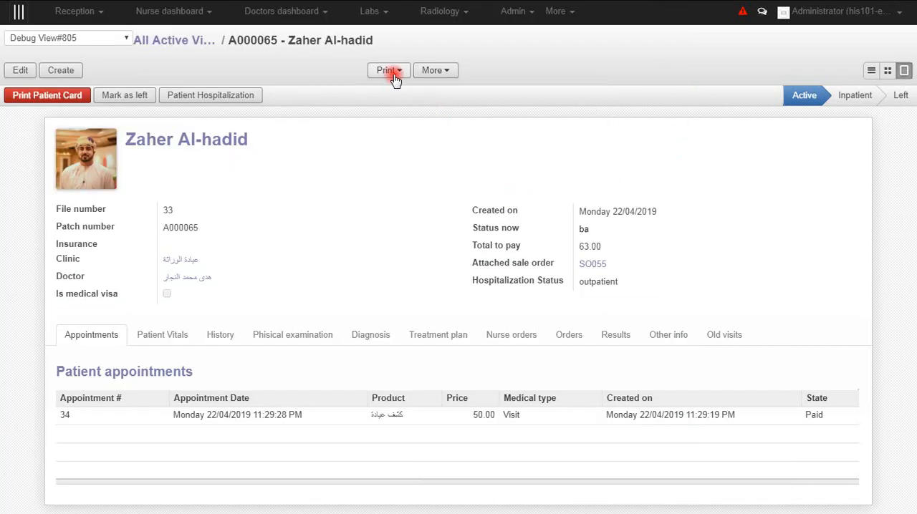
- Print the Patient Card for the visit, review the PDF, and return to the patient's visit record
left_click(393, 72)
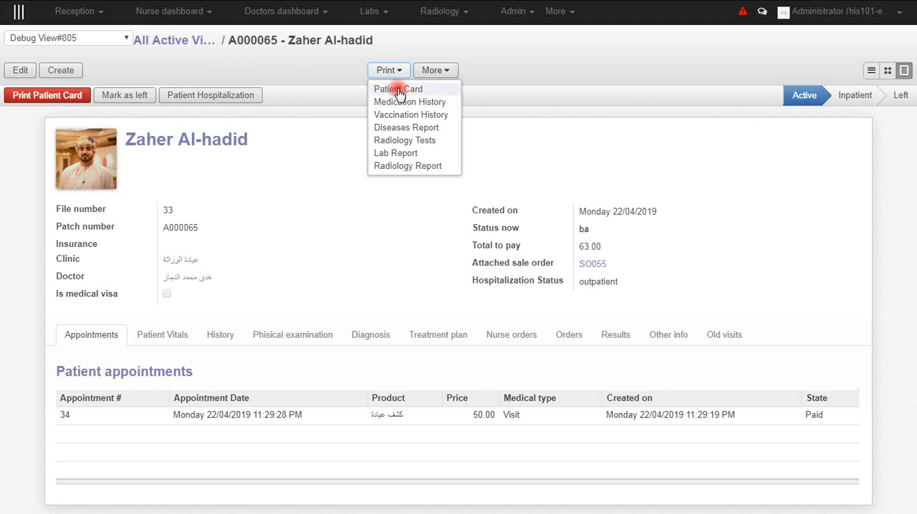
left_click(398, 91)
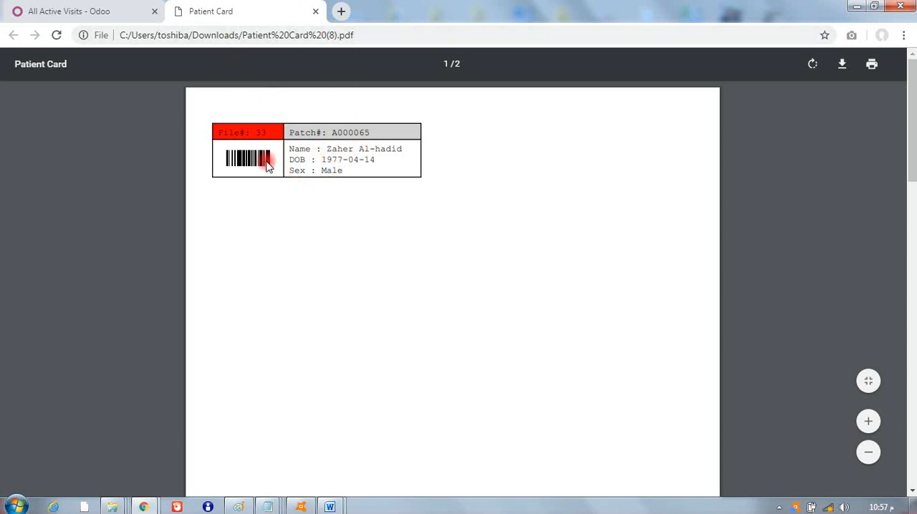
left_click(99, 12)
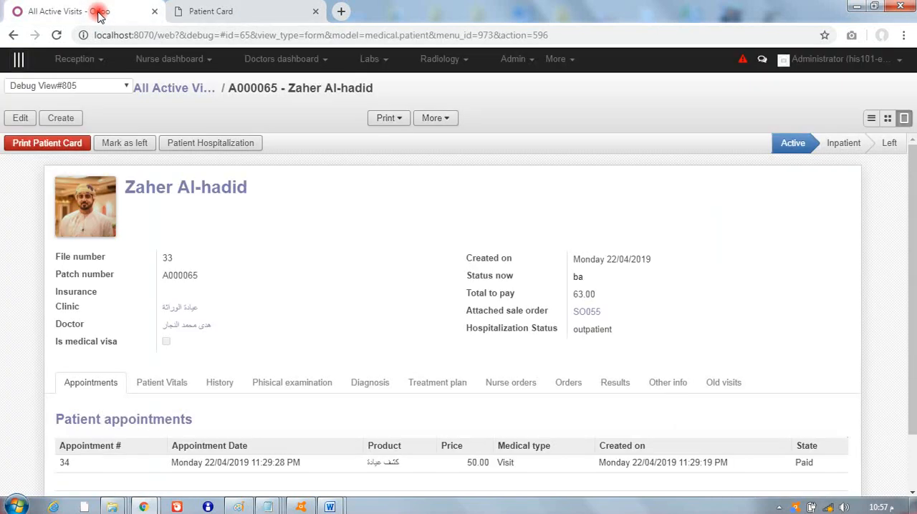
left_click(236, 13)
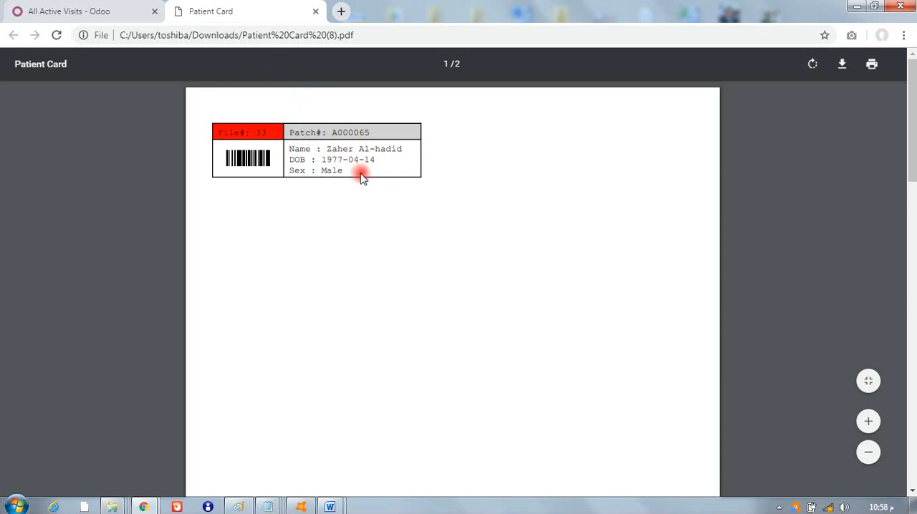
left_click(102, 13)
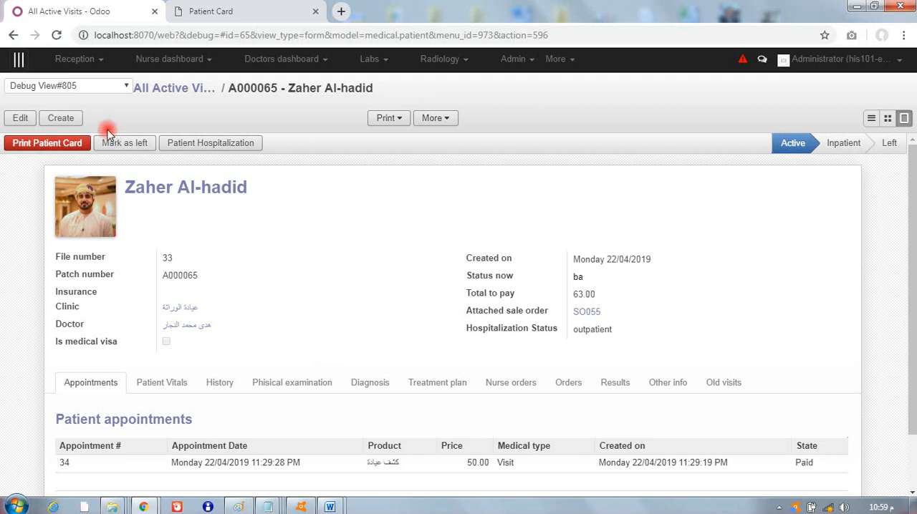
left_click(148, 507)
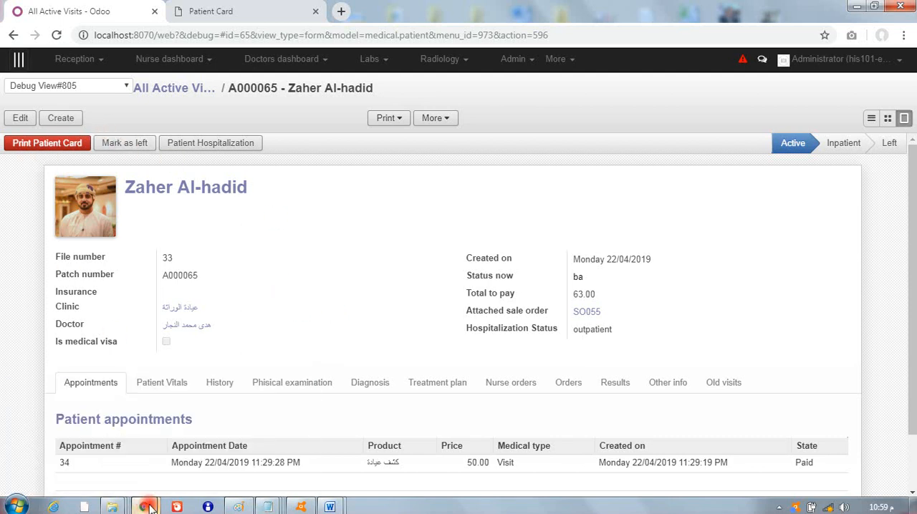